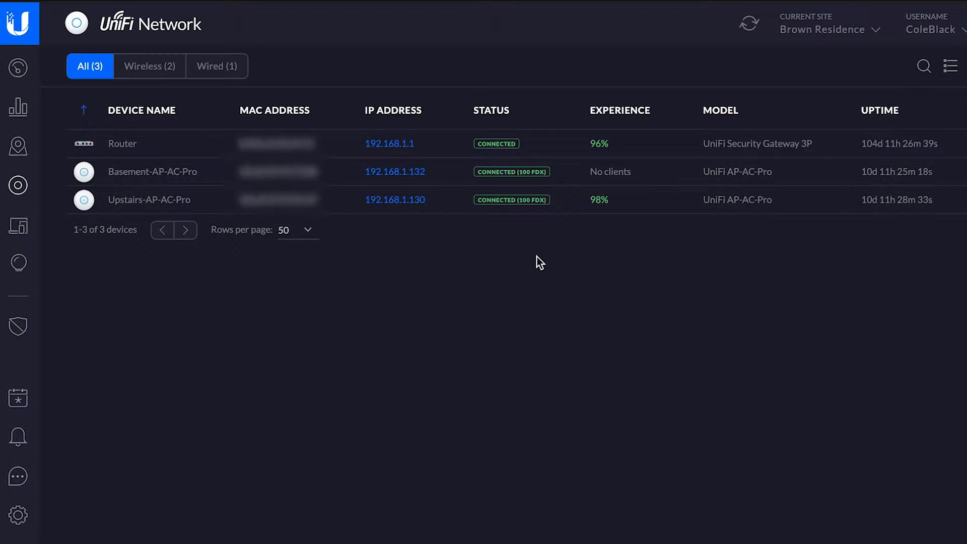
Check the Router's WAN 1 statistics, then close its details
{"action": "left_click", "coordinate": [203, 137]}
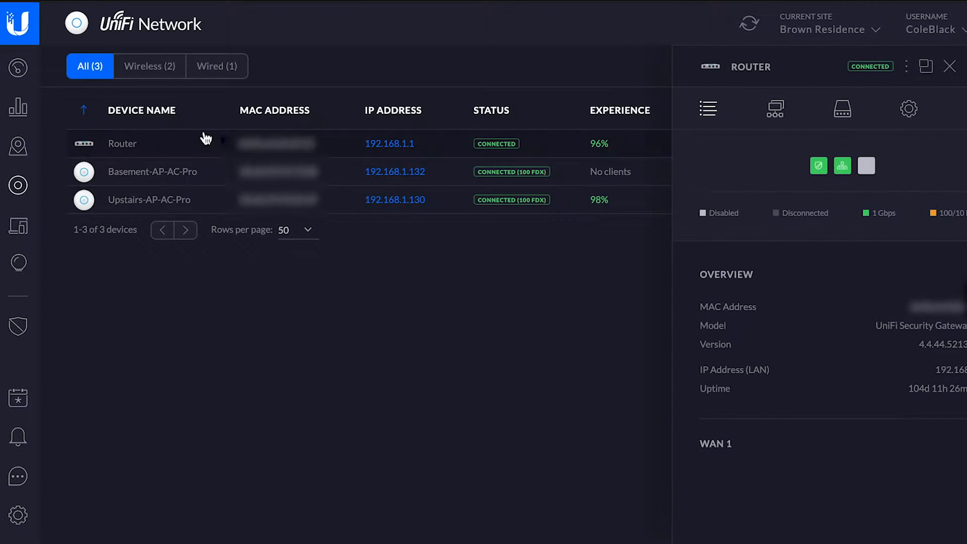
{"action": "left_click", "coordinate": [704, 445]}
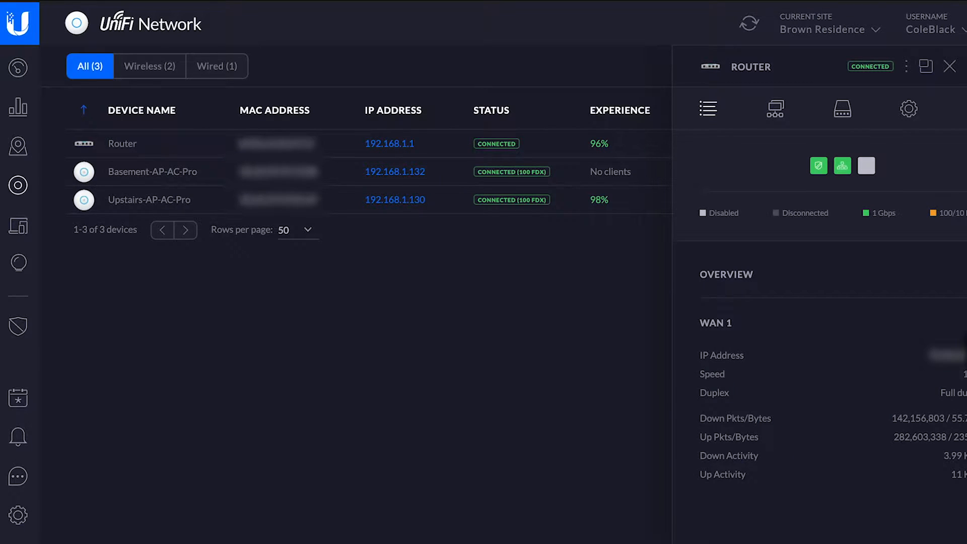
{"action": "left_click", "coordinate": [949, 66]}
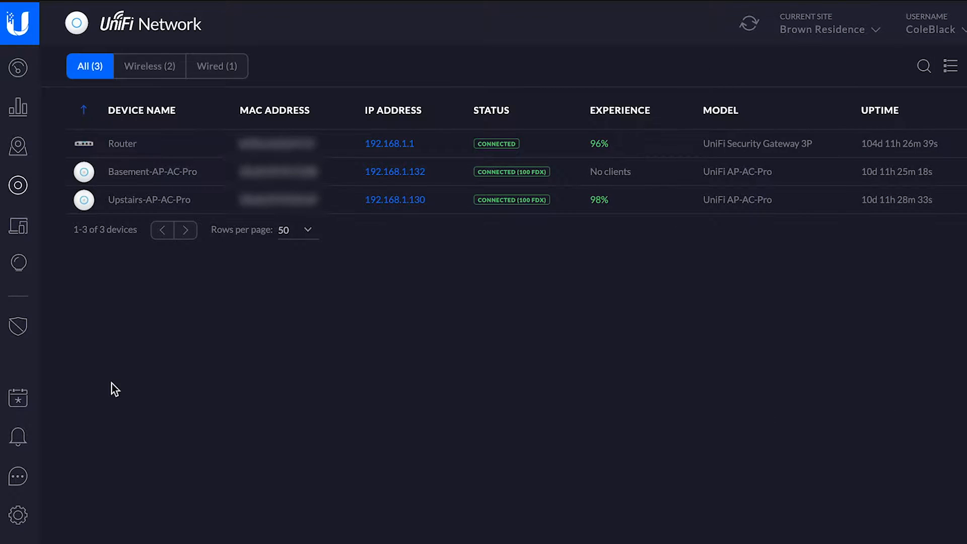
Enable the RADIUS Server under Settings > Services, leaving the secret for a generated password
{"action": "left_click", "coordinate": [17, 515]}
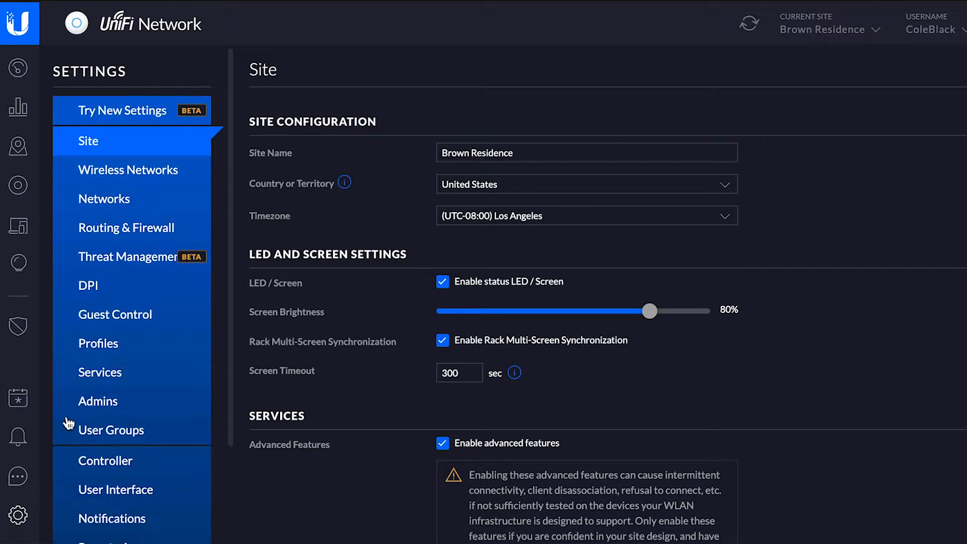
{"action": "left_click", "coordinate": [81, 375]}
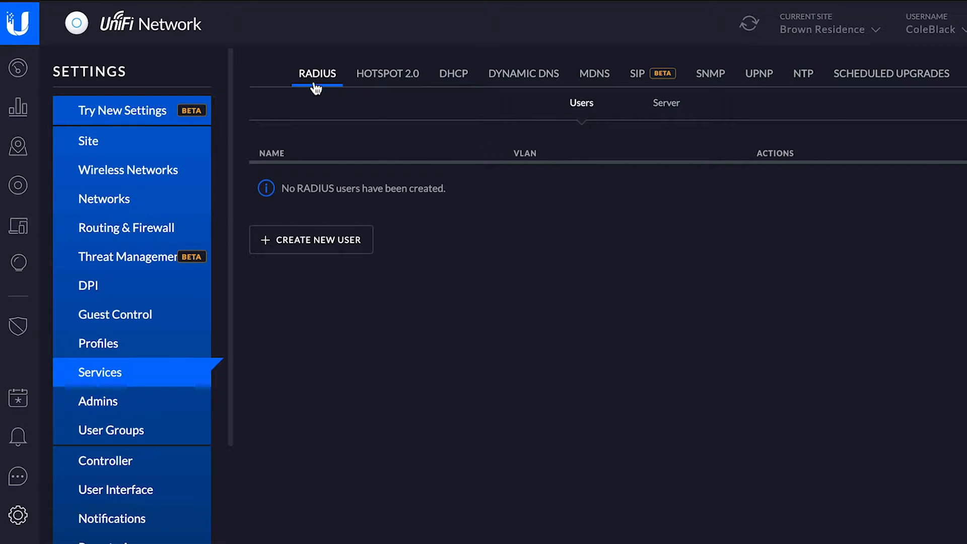
{"action": "left_click", "coordinate": [673, 106]}
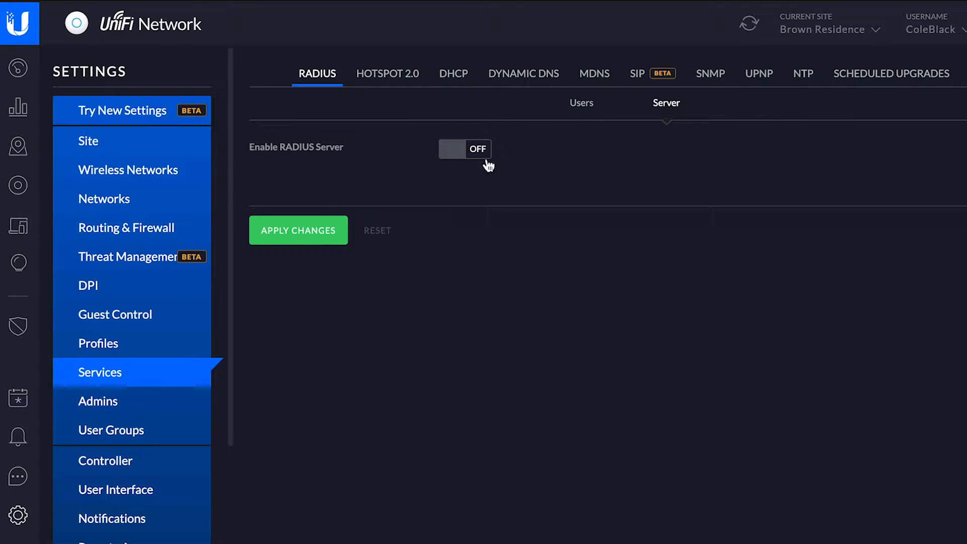
{"action": "left_click", "coordinate": [472, 151]}
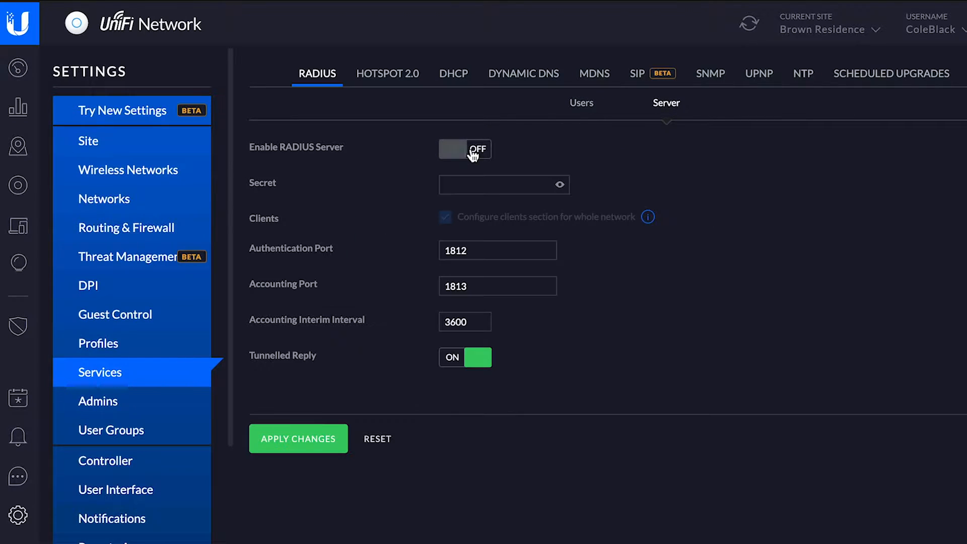
{"action": "left_click", "coordinate": [459, 186]}
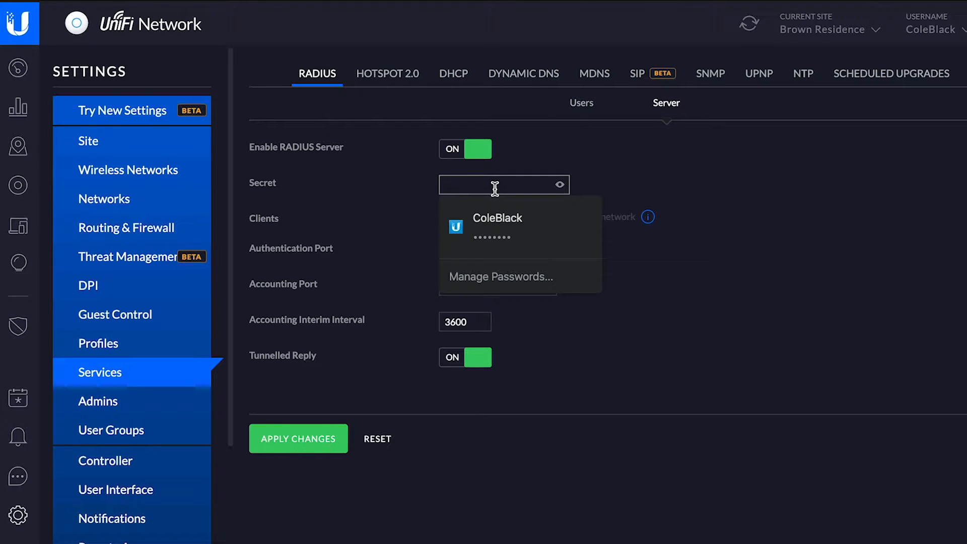
{"action": "left_click", "coordinate": [618, 167]}
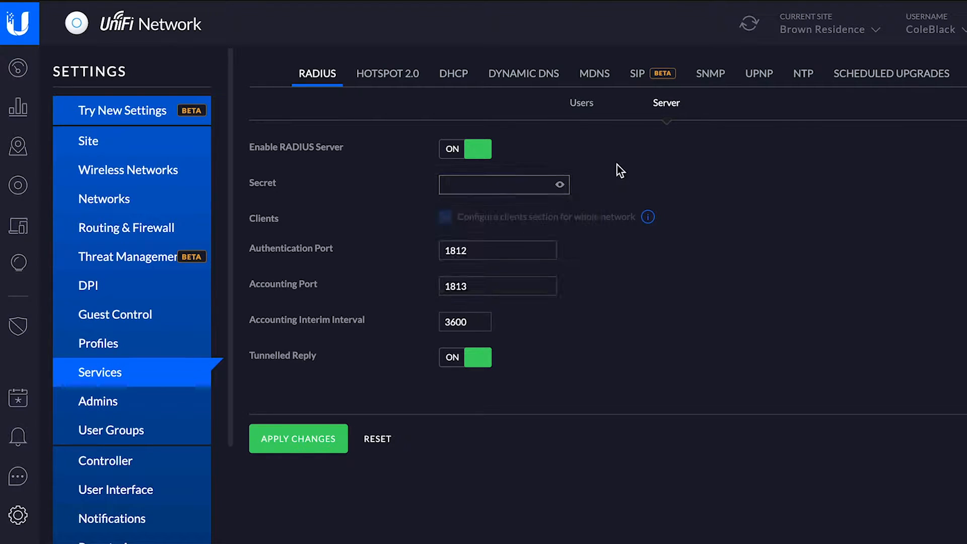
{"action": "left_click", "coordinate": [874, 0]}
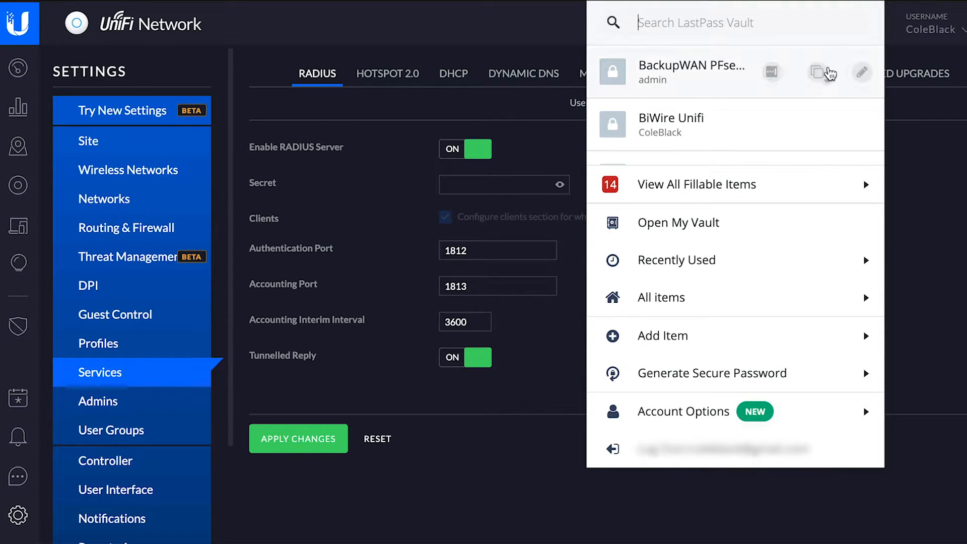
Generate a 31-character secure password in LastPass and select it
{"action": "left_click", "coordinate": [725, 383]}
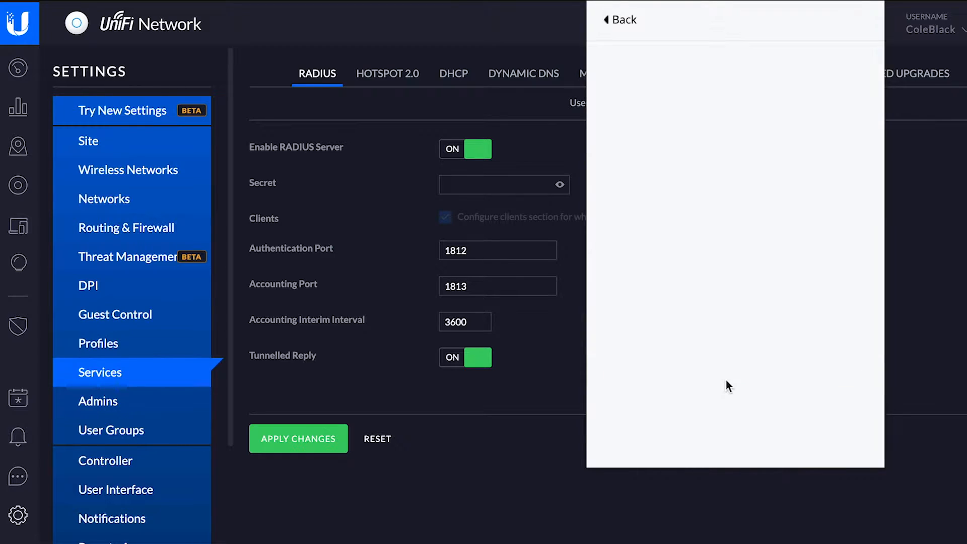
{"action": "left_click_drag", "start_coordinate": [701, 61], "coordinate": [585, 62]}
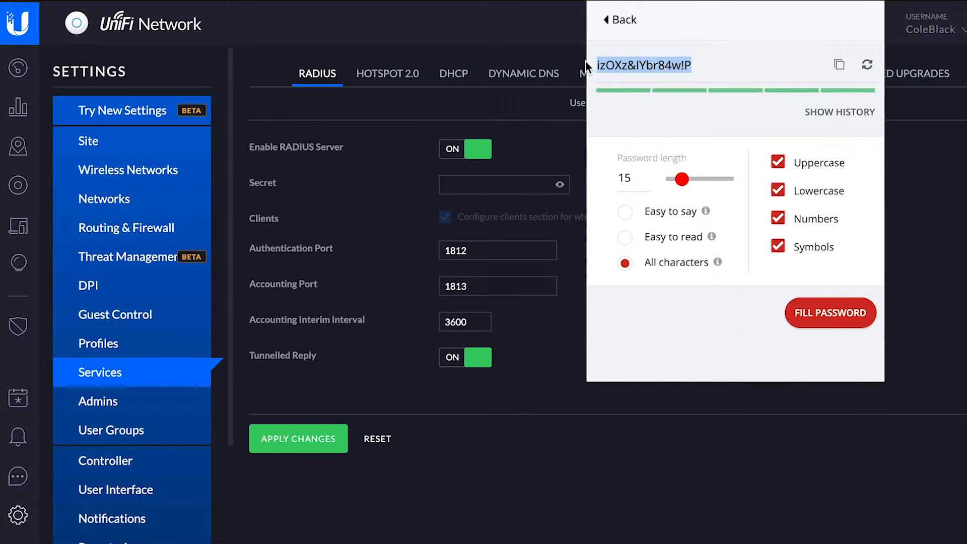
{"action": "left_click", "coordinate": [683, 186]}
{"action": "left_click_drag", "start_coordinate": [684, 187], "coordinate": [692, 186]}
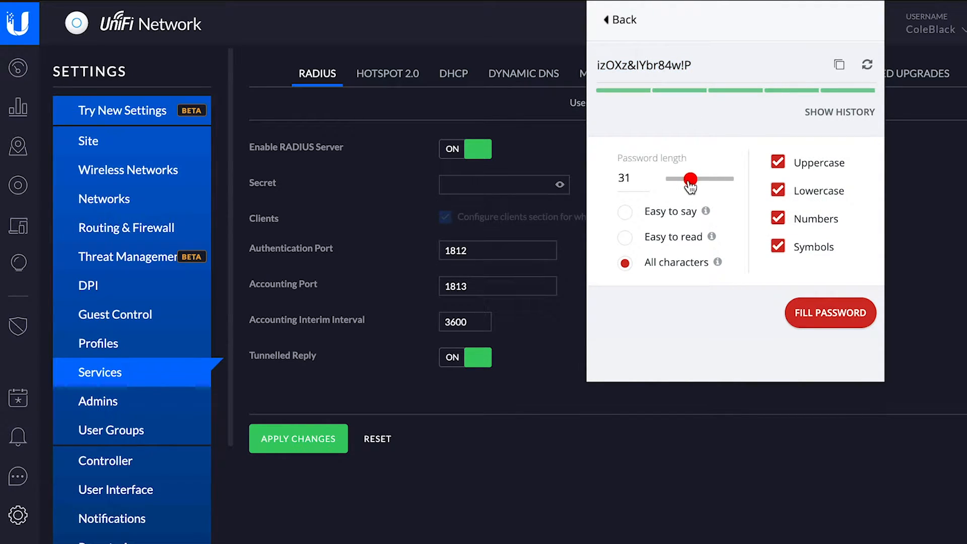
{"action": "left_click_drag", "start_coordinate": [793, 65], "coordinate": [590, 63]}
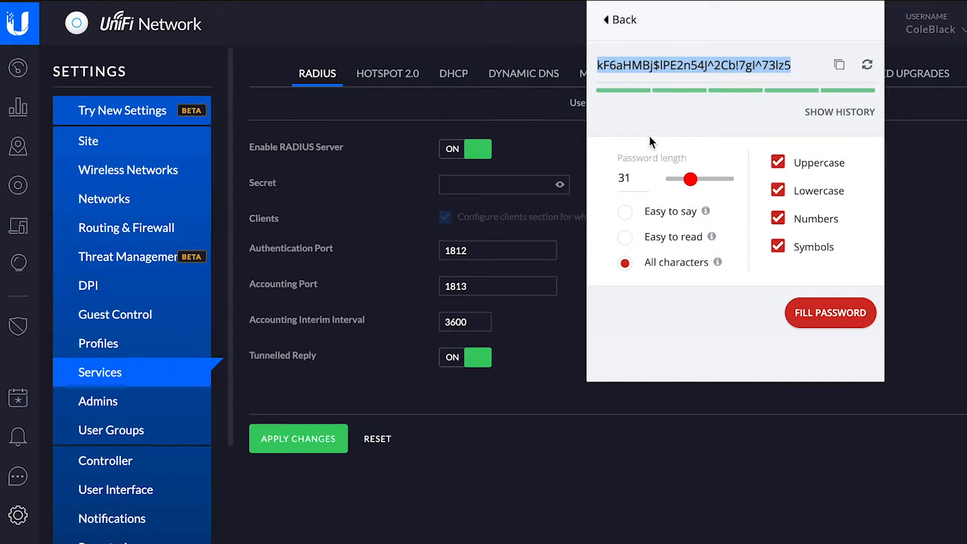
Paste the generated password as the RADIUS secret, verify it, and apply the changes
{"action": "left_click", "coordinate": [490, 192]}
{"action": "left_click", "coordinate": [487, 189]}
{"action": "key", "text": "ctrl+v"}
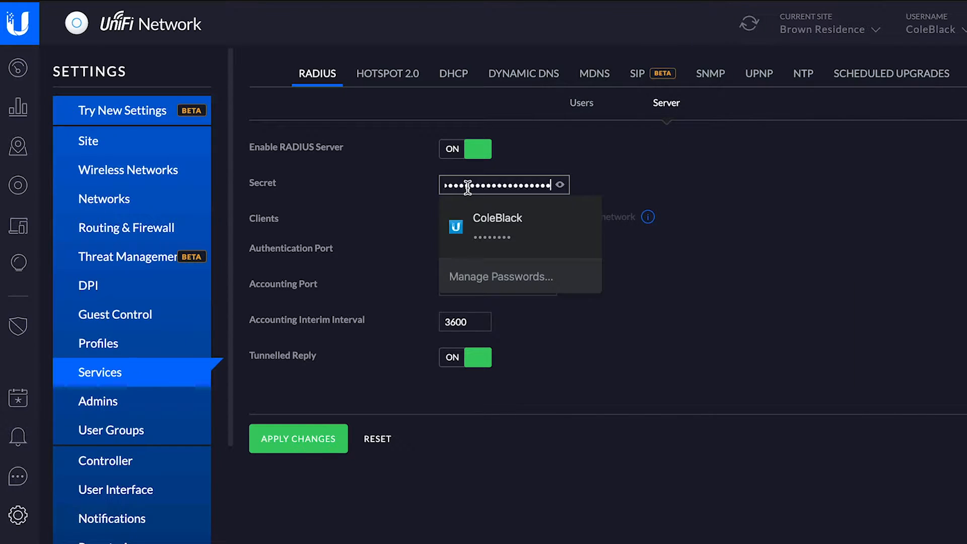
{"action": "left_click", "coordinate": [560, 185]}
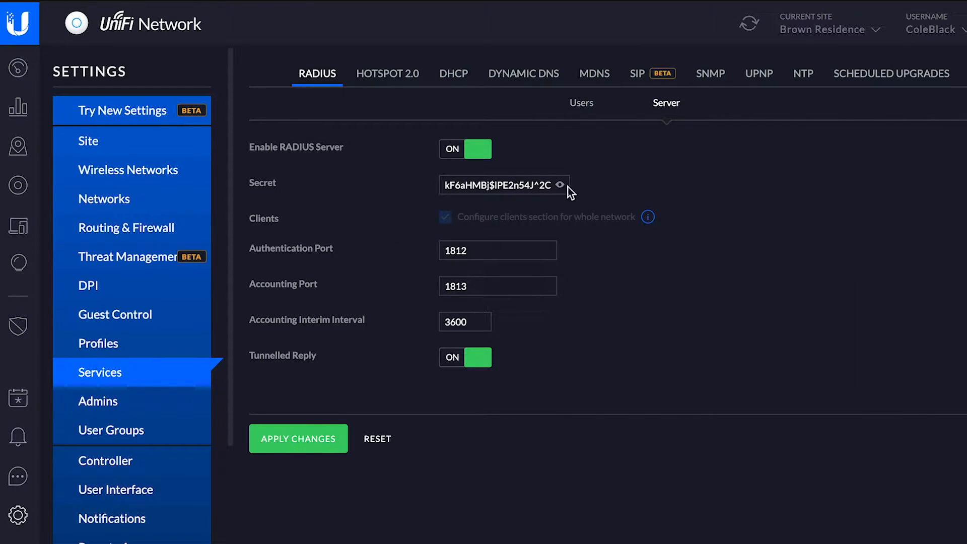
{"action": "left_click", "coordinate": [560, 184]}
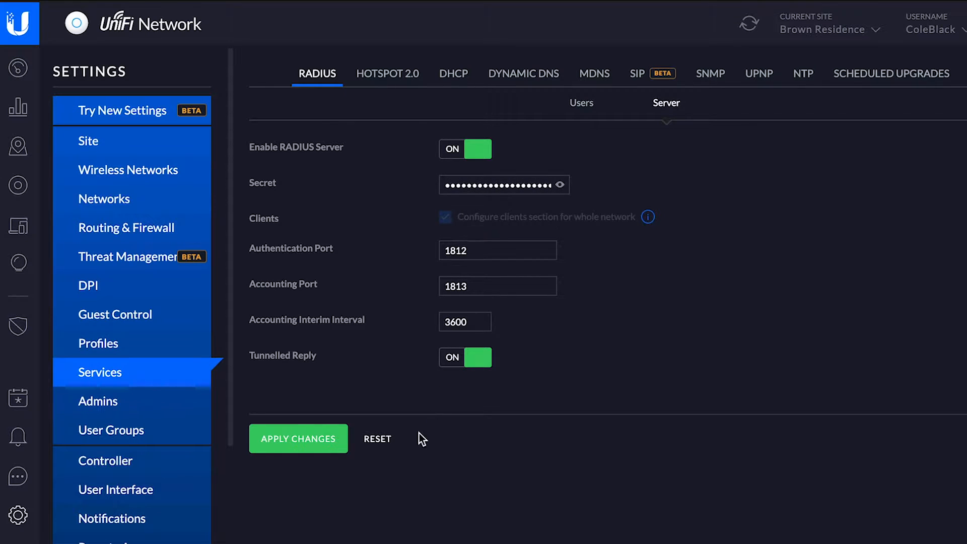
{"action": "left_click", "coordinate": [313, 446]}
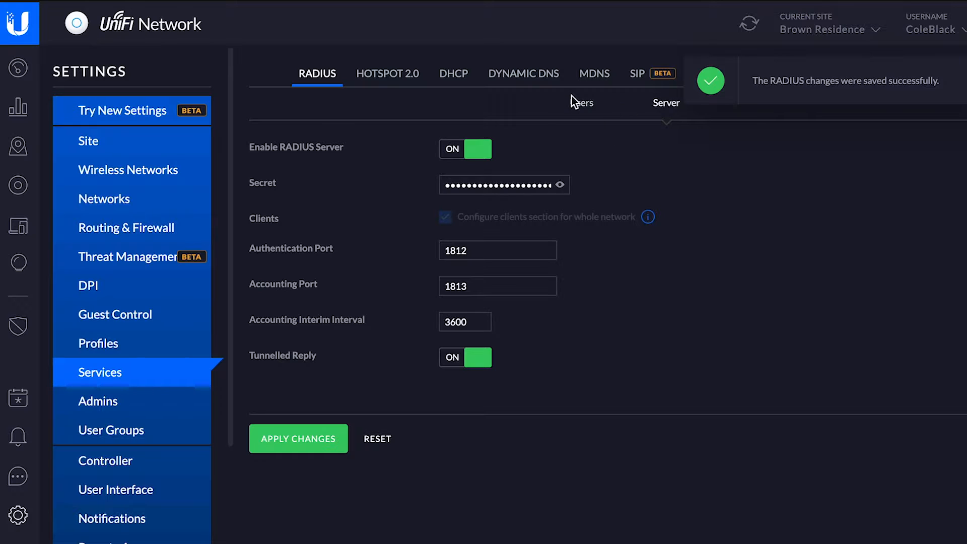
{"action": "left_click", "coordinate": [581, 104]}
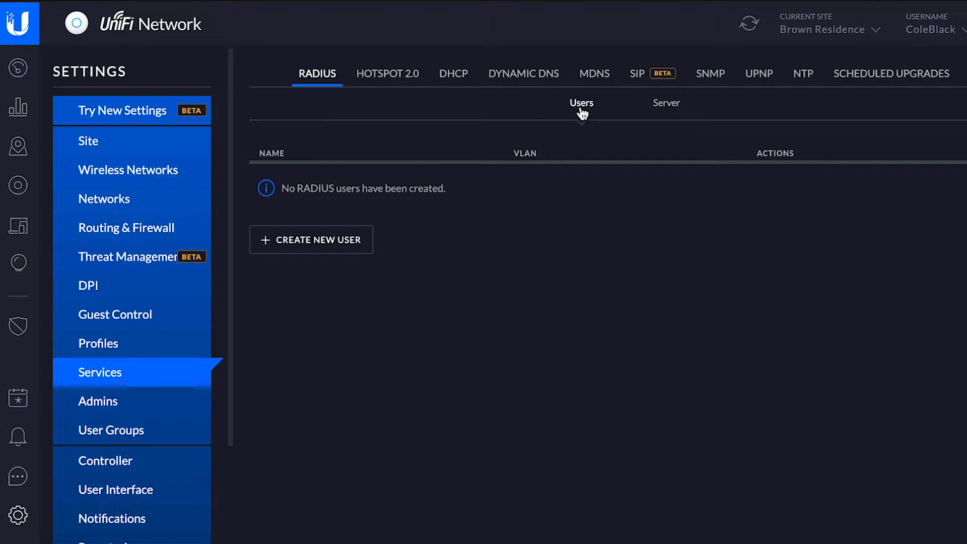
Start a new RADIUS user and shorten its autofilled user name
{"action": "left_click", "coordinate": [346, 243]}
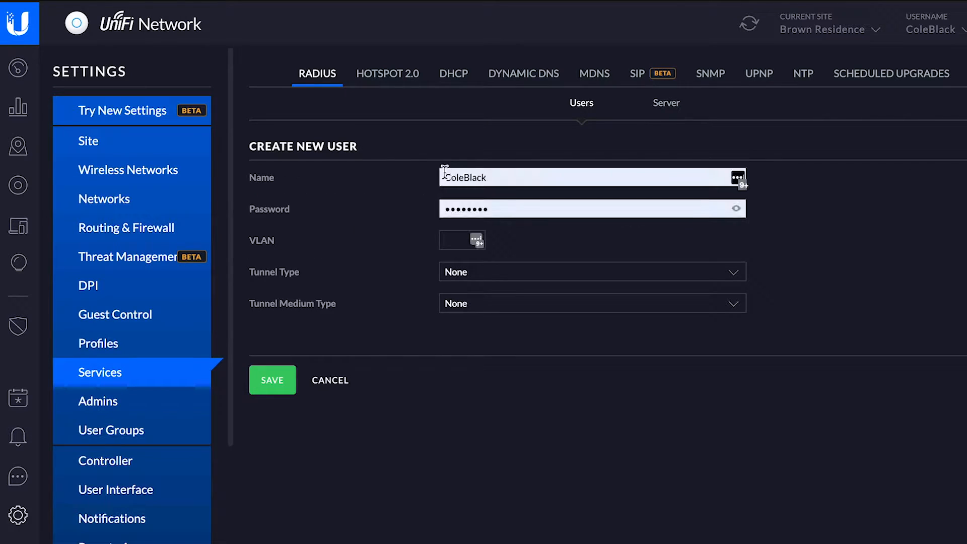
{"action": "left_click_drag", "start_coordinate": [495, 177], "coordinate": [415, 168]}
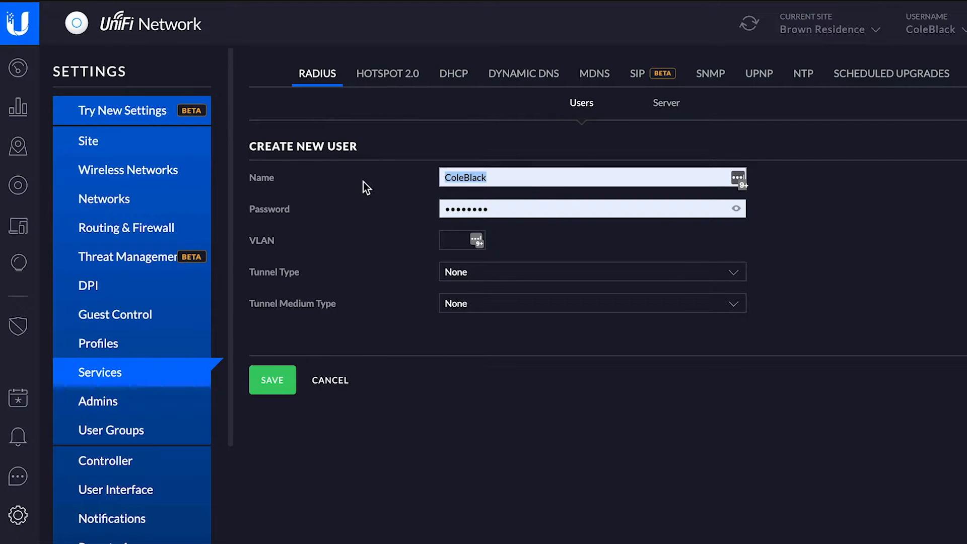
{"action": "left_click", "coordinate": [378, 207]}
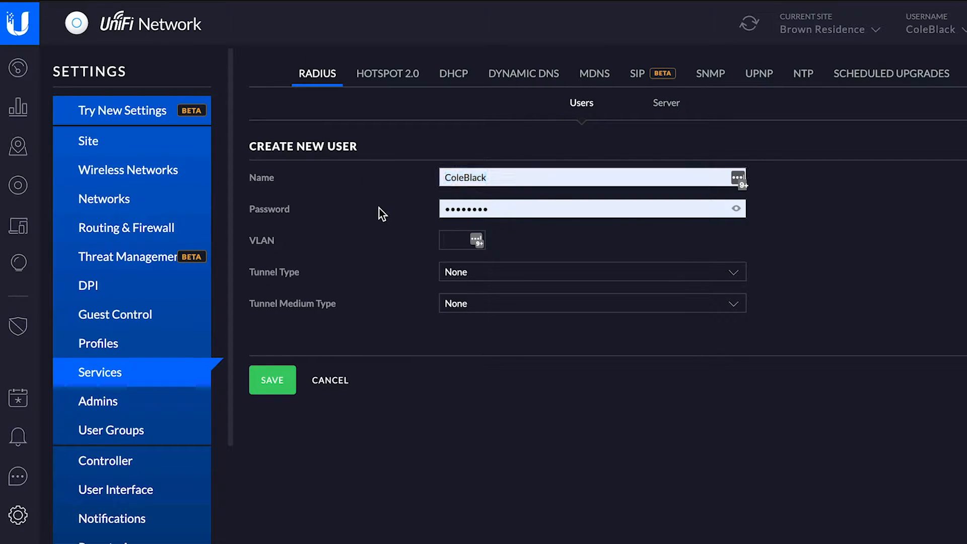
{"action": "left_click", "coordinate": [506, 176]}
{"action": "double_click", "coordinate": [519, 175]}
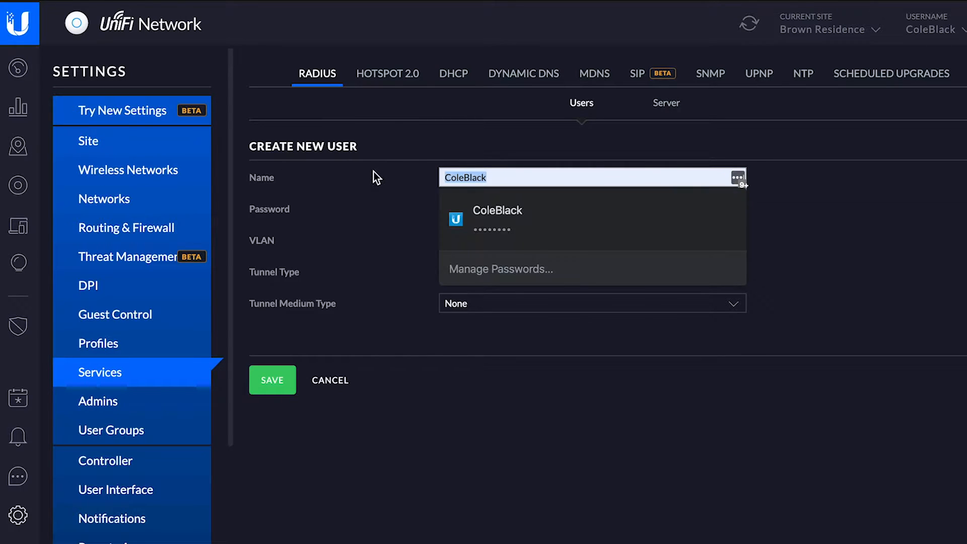
{"action": "key", "text": "Right"}
{"action": "key", "text": "BackSpace"}
{"action": "key", "text": "BackSpace"}
{"action": "key", "text": "BackSpace"}
{"action": "key", "text": "BackSpace"}
{"action": "key", "text": "BackSpace"}
{"action": "key", "text": "BackSpace"}
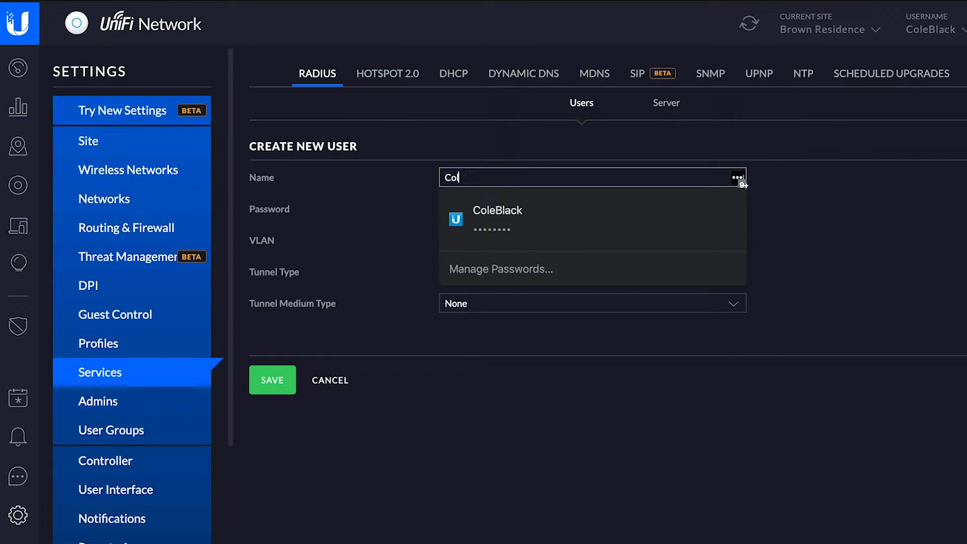
{"action": "type", "text": "e"}
{"action": "left_click", "coordinate": [358, 208]}
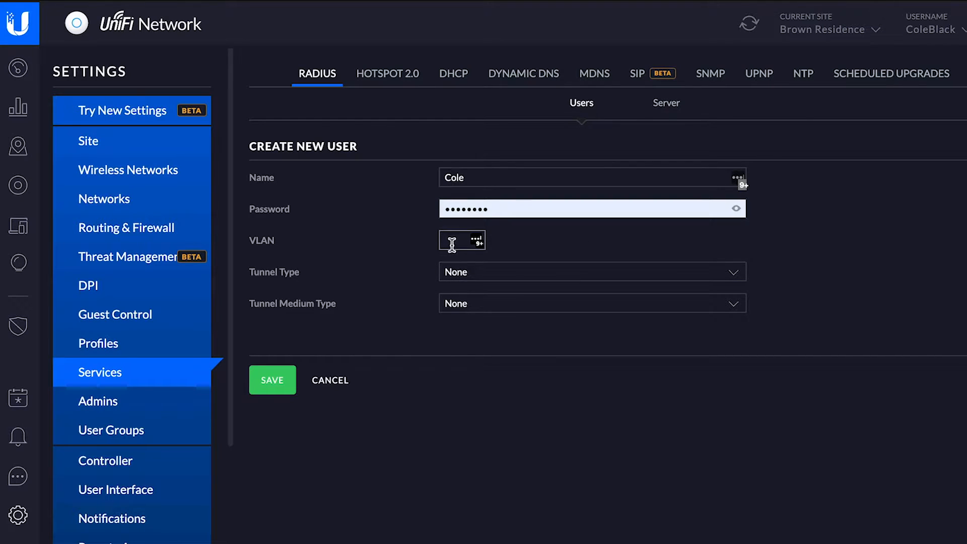
Give the user tunnel type L2TP and medium type IPv4, then save it
{"action": "left_click", "coordinate": [463, 278]}
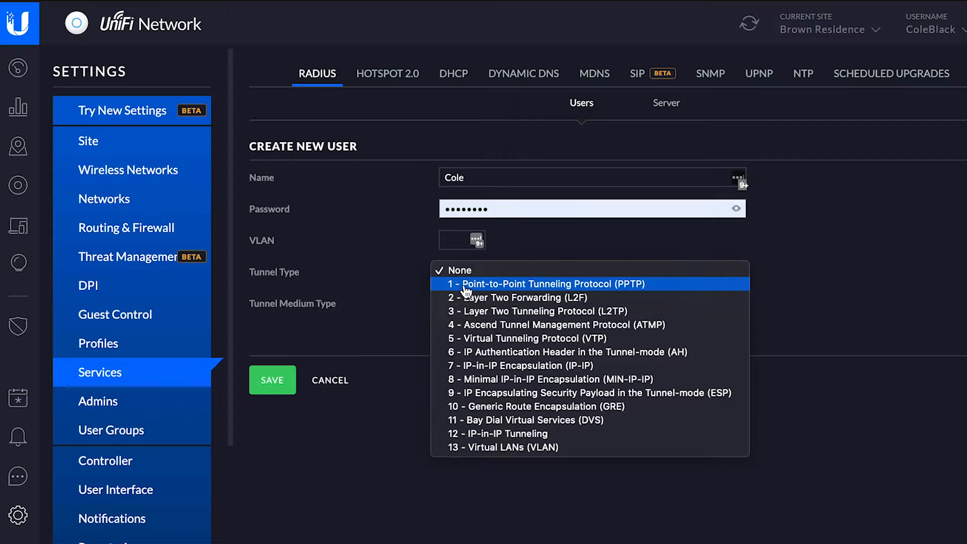
{"action": "left_click", "coordinate": [469, 312]}
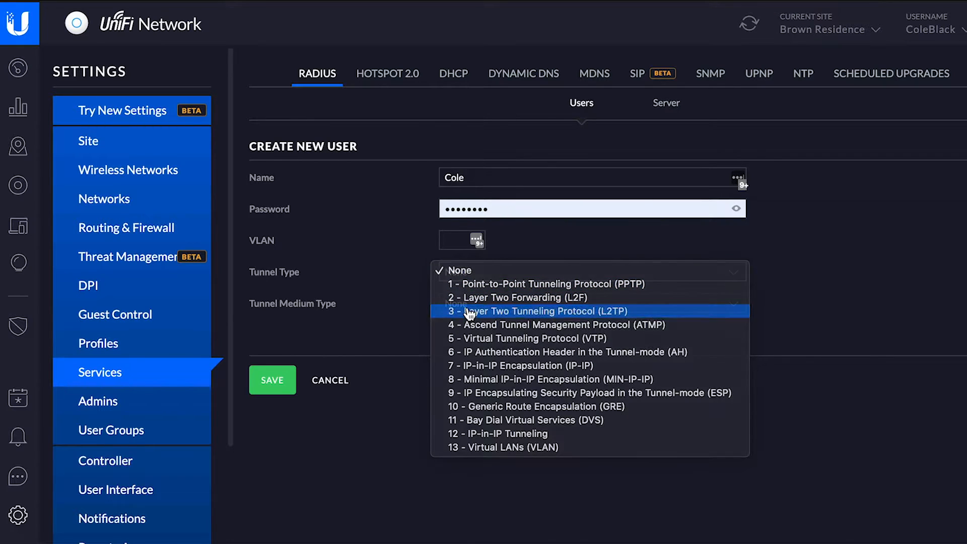
{"action": "left_click", "coordinate": [481, 312]}
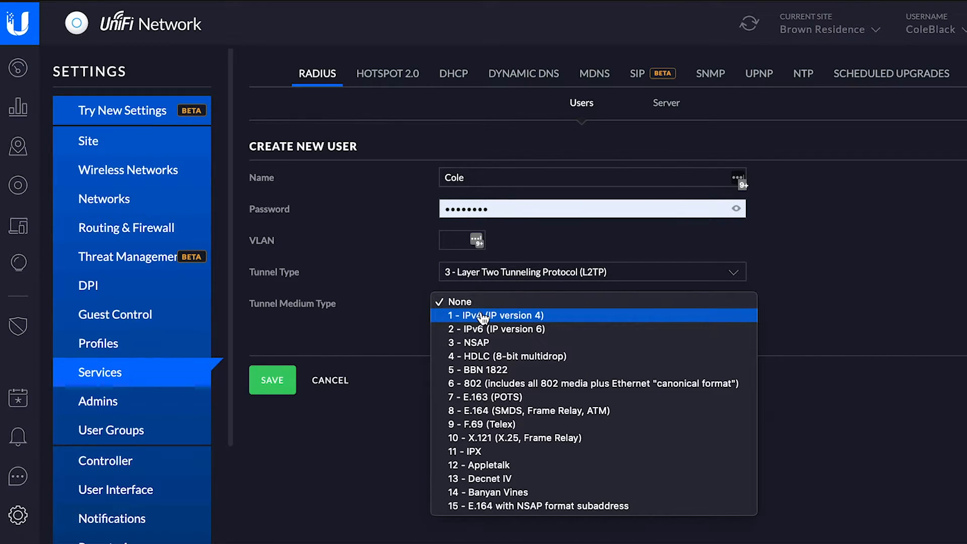
{"action": "left_click", "coordinate": [483, 315]}
{"action": "left_click", "coordinate": [267, 377]}
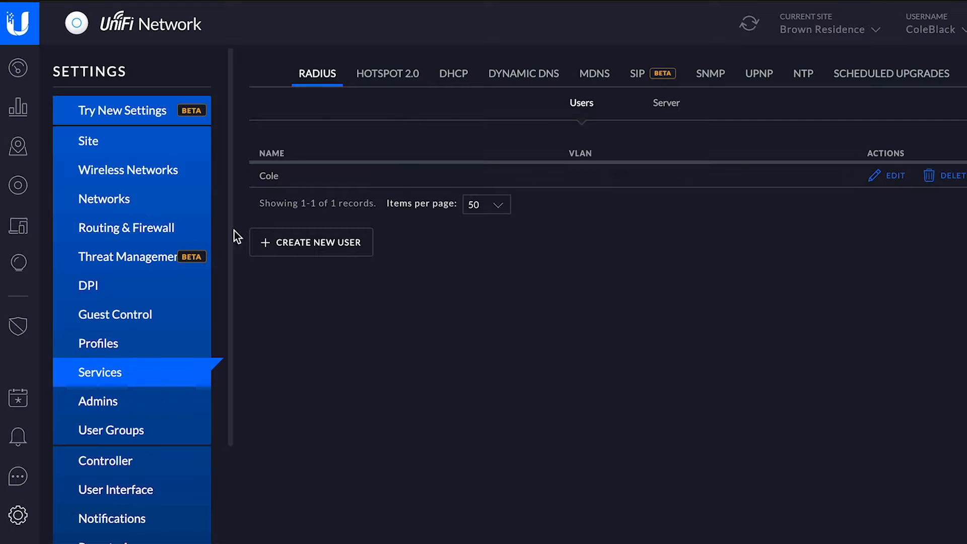
Inspect the Default RADIUS profile twice without saving, then go to the Networks list
{"action": "left_click", "coordinate": [118, 352]}
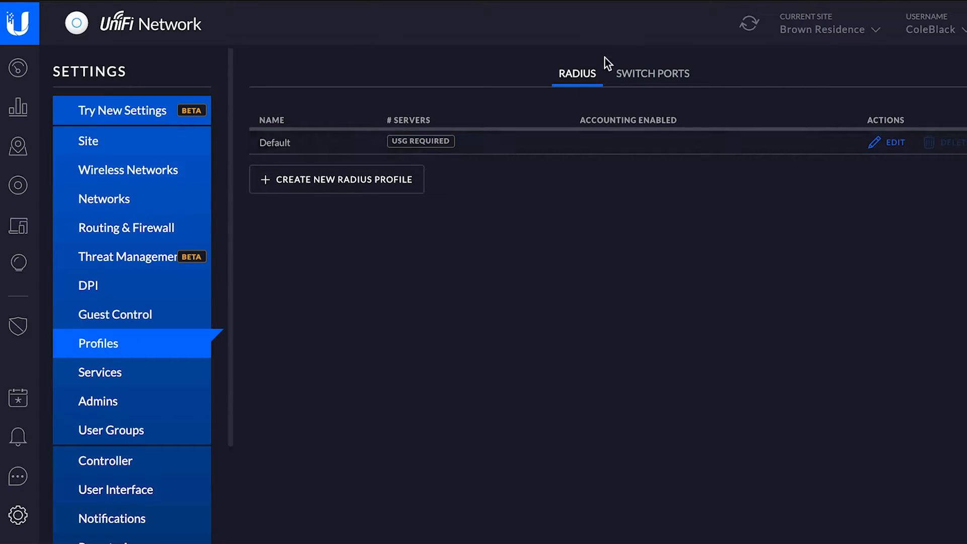
{"action": "left_click", "coordinate": [882, 142]}
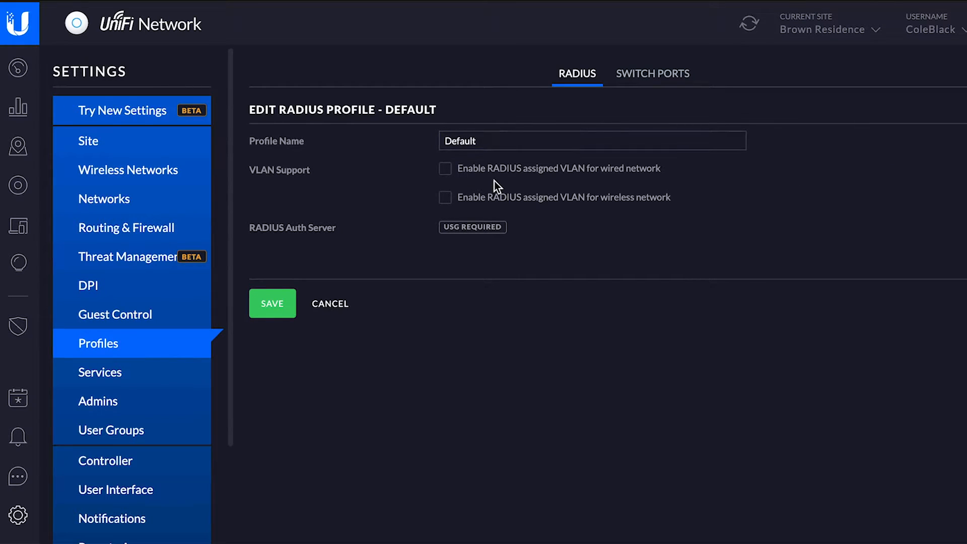
{"action": "left_click_drag", "start_coordinate": [442, 225], "coordinate": [533, 232]}
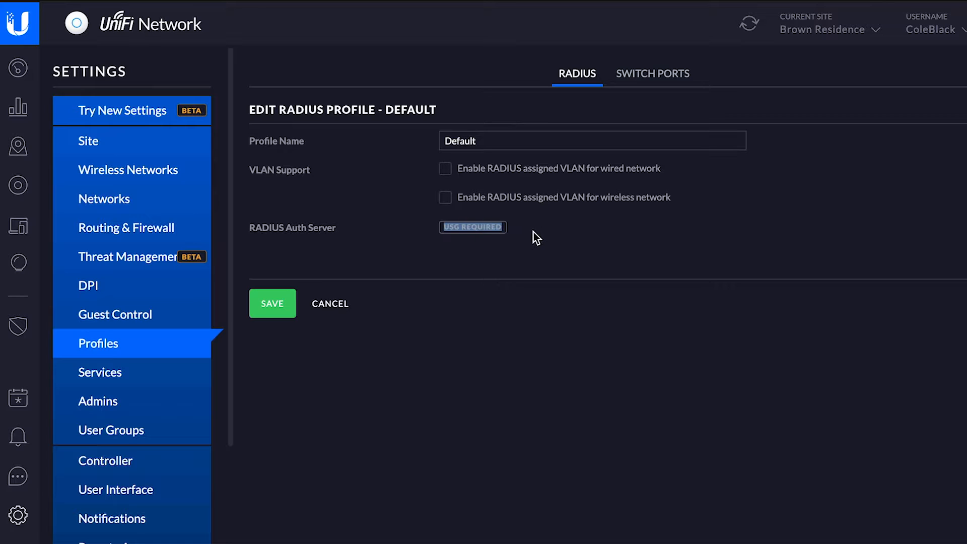
{"action": "left_click", "coordinate": [524, 237]}
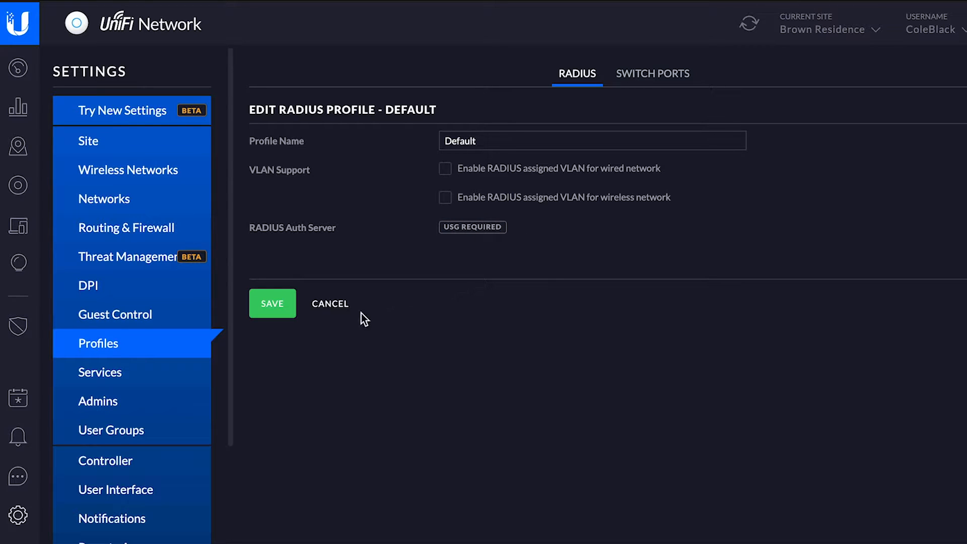
{"action": "left_click", "coordinate": [337, 304]}
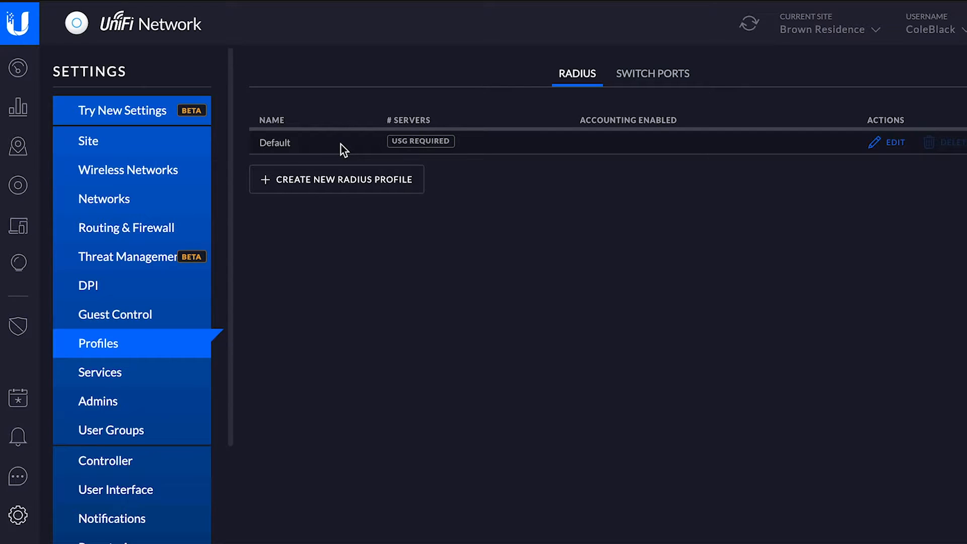
{"action": "left_click", "coordinate": [891, 142]}
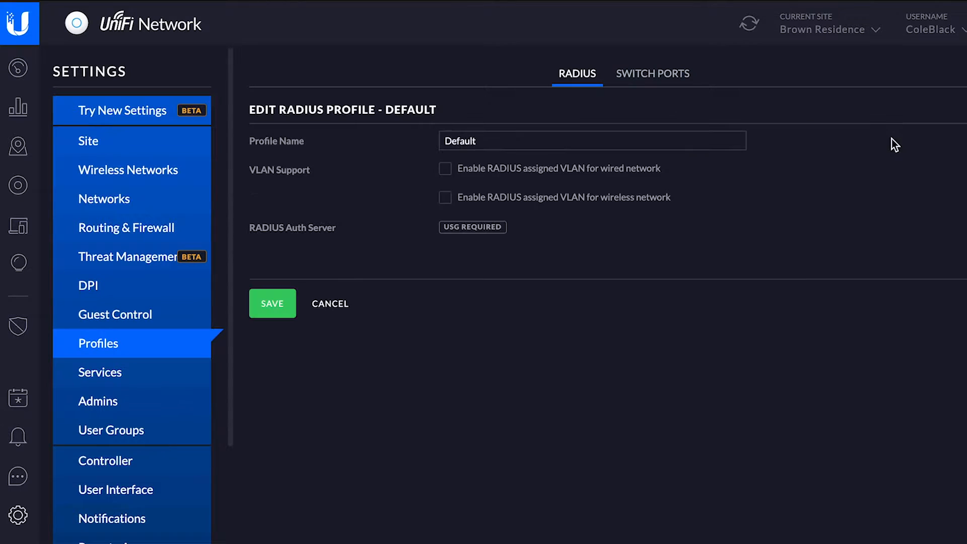
{"action": "left_click", "coordinate": [331, 304]}
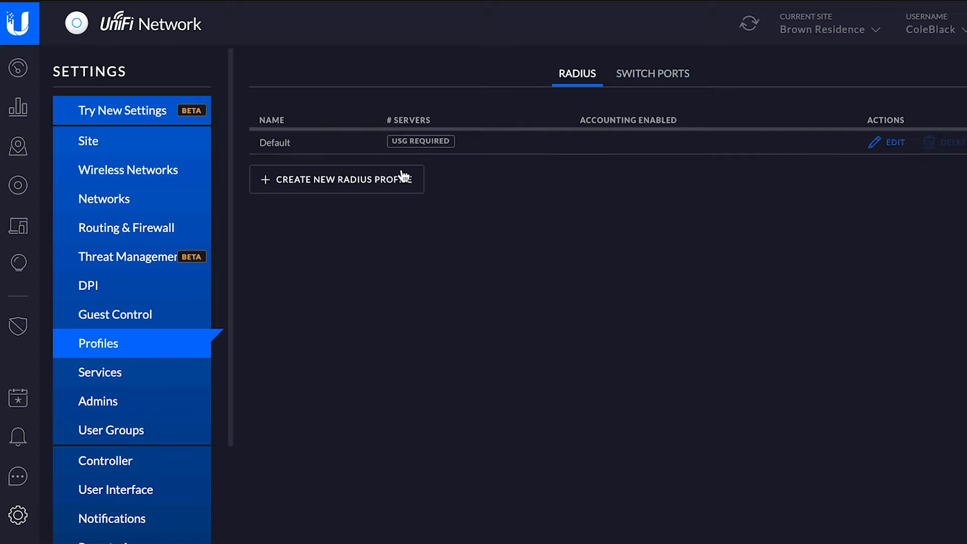
{"action": "left_click", "coordinate": [151, 204]}
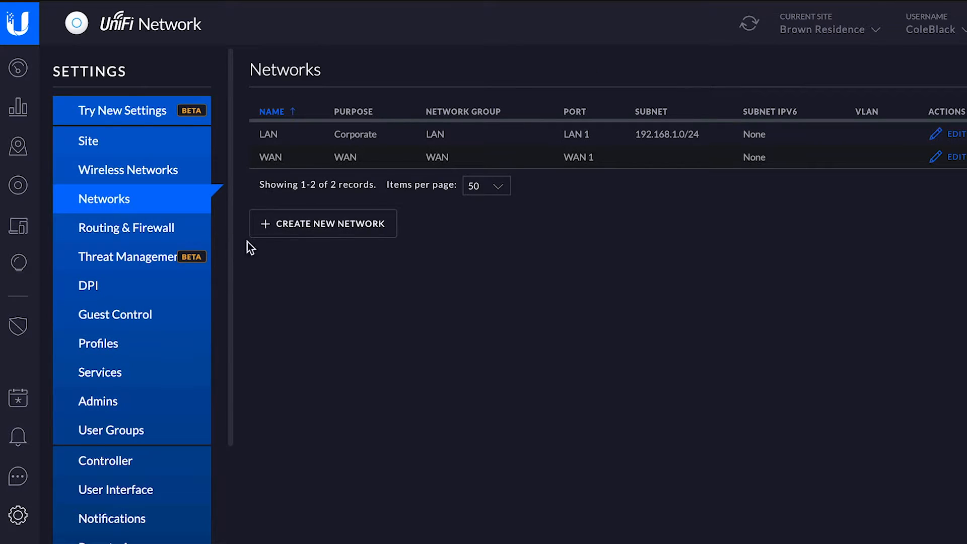
{"action": "left_click", "coordinate": [333, 230]}
Name the new network 'VPN' with Remote User VPN purpose and L2TP Server type
{"action": "left_click", "coordinate": [468, 144]}
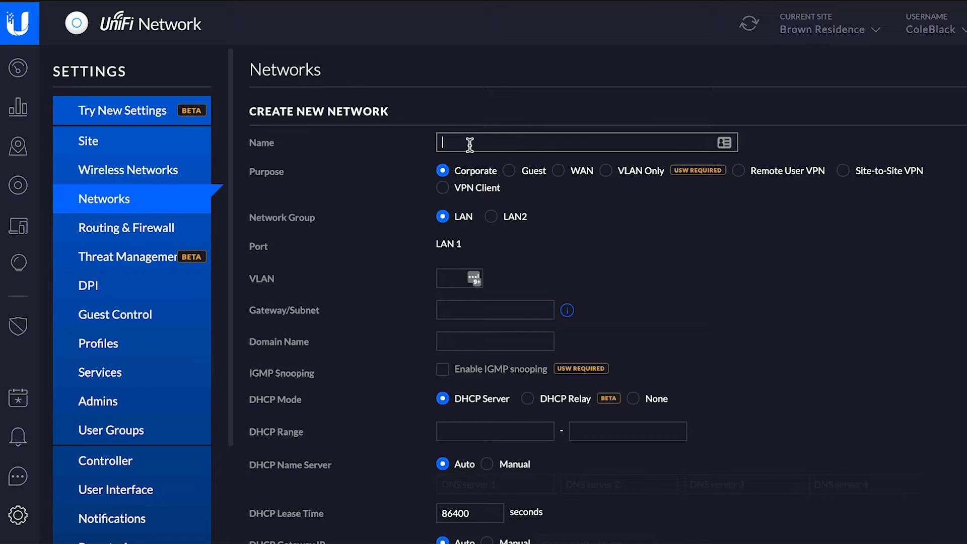
{"action": "type", "text": "VPN"}
{"action": "left_click", "coordinate": [736, 171]}
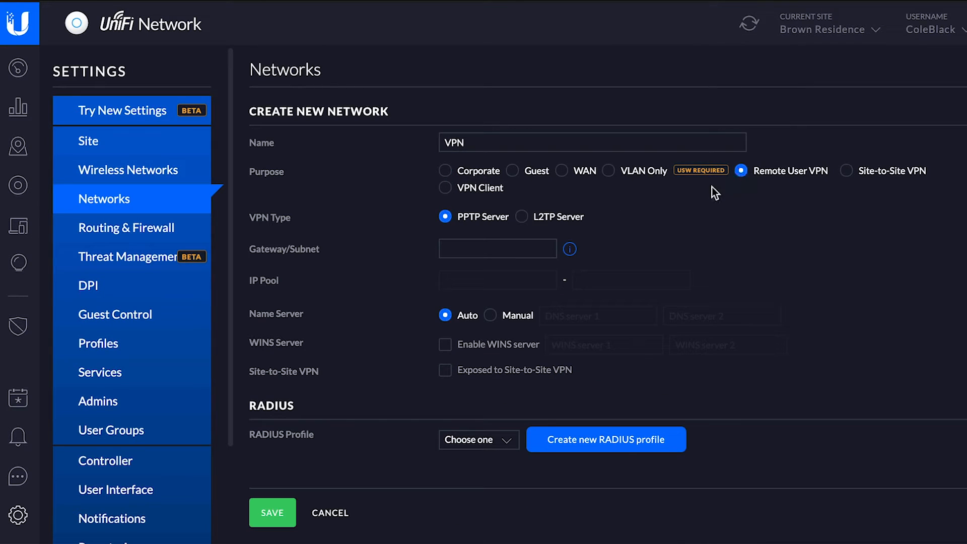
{"action": "left_click", "coordinate": [521, 218]}
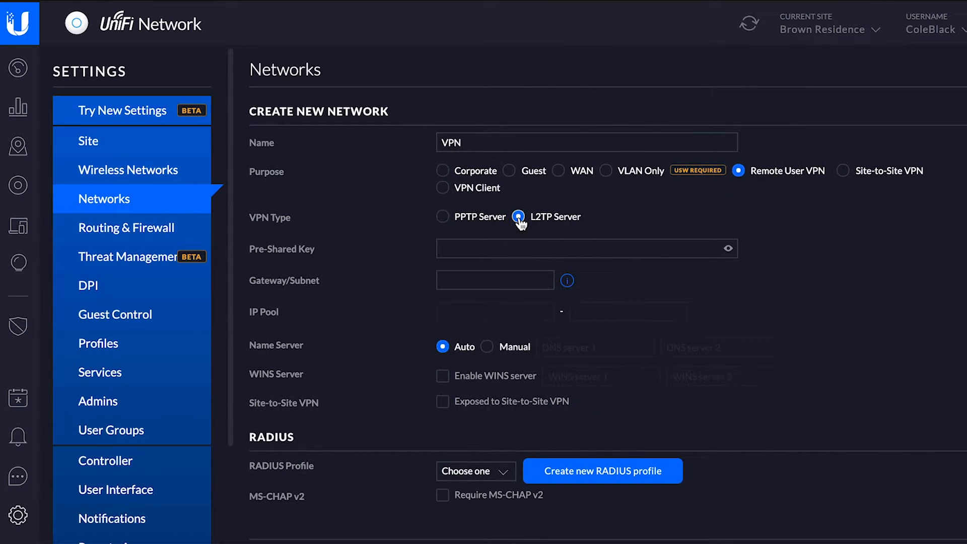
{"action": "left_click", "coordinate": [520, 243]}
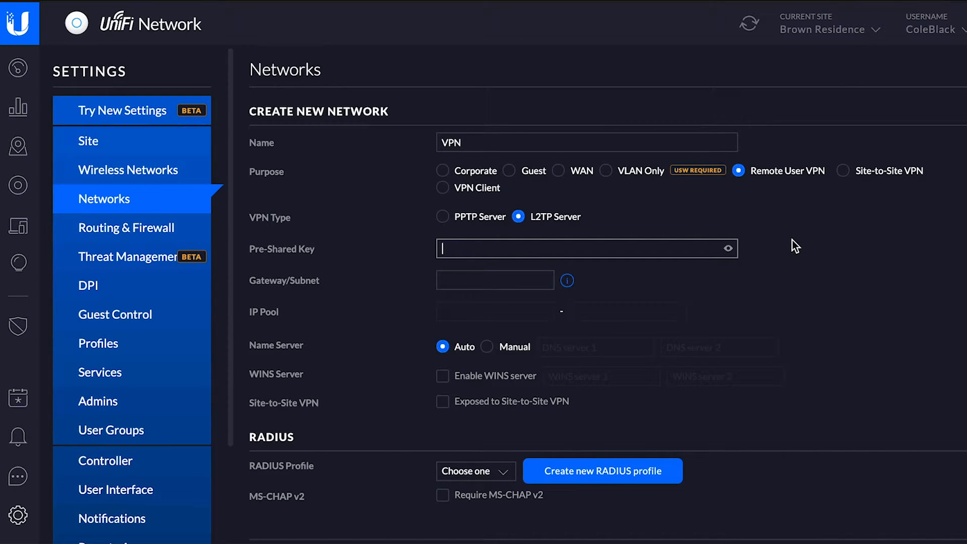
Enter the L2TP pre-shared key and reveal it to check it
{"action": "left_click", "coordinate": [665, 252]}
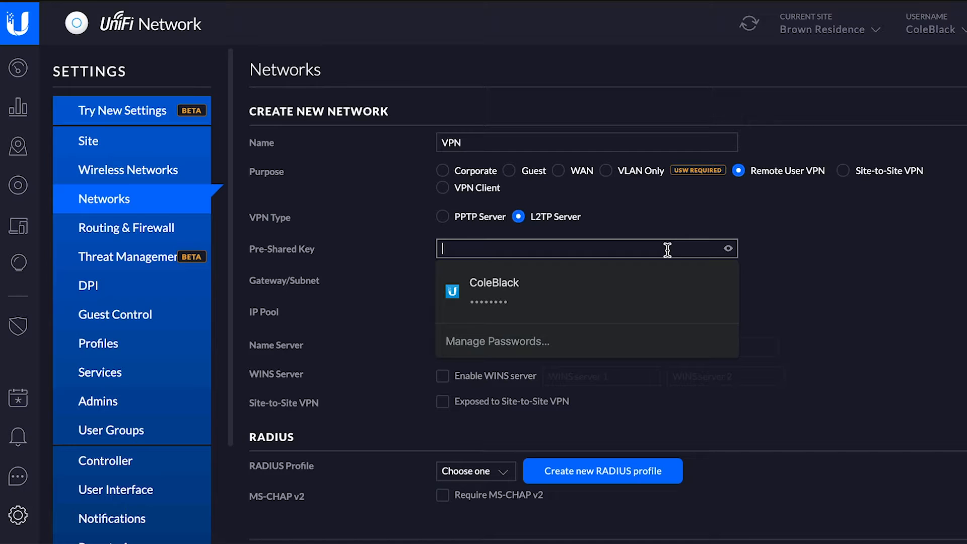
{"action": "type", "text": "•••••••••••••••••••••••••••••"}
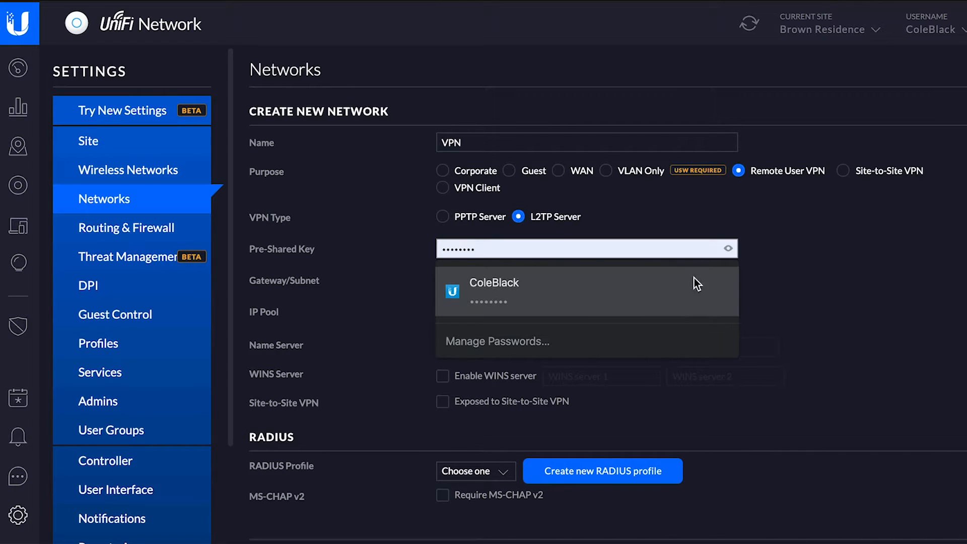
{"action": "left_click", "coordinate": [728, 248]}
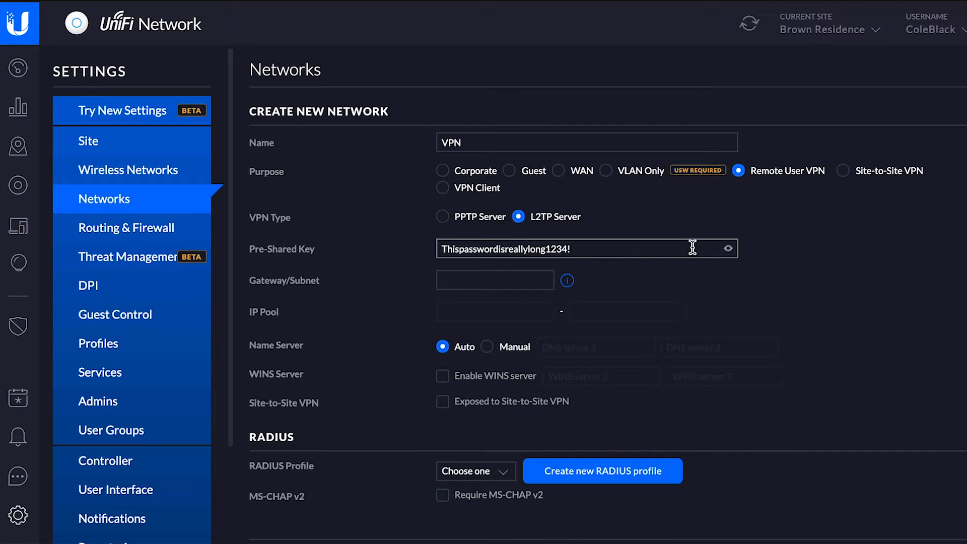
{"action": "left_click", "coordinate": [519, 283]}
{"action": "left_click_drag", "start_coordinate": [248, 278], "coordinate": [320, 278]}
{"action": "left_click", "coordinate": [338, 292]}
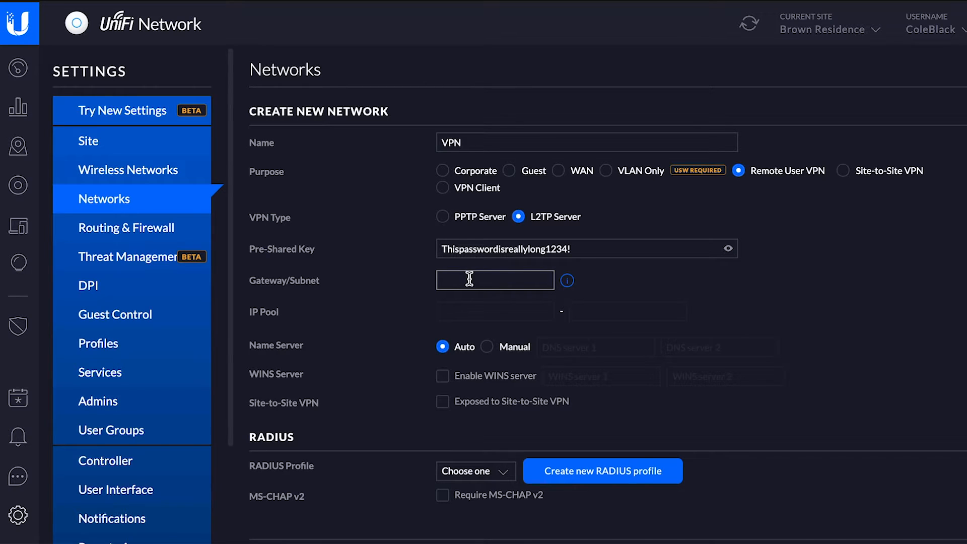
Enter 192.168.2.1/24 as the VPN gateway/subnet, correcting the prefix digit
{"action": "type", "text": "192.168.2.1/24"}
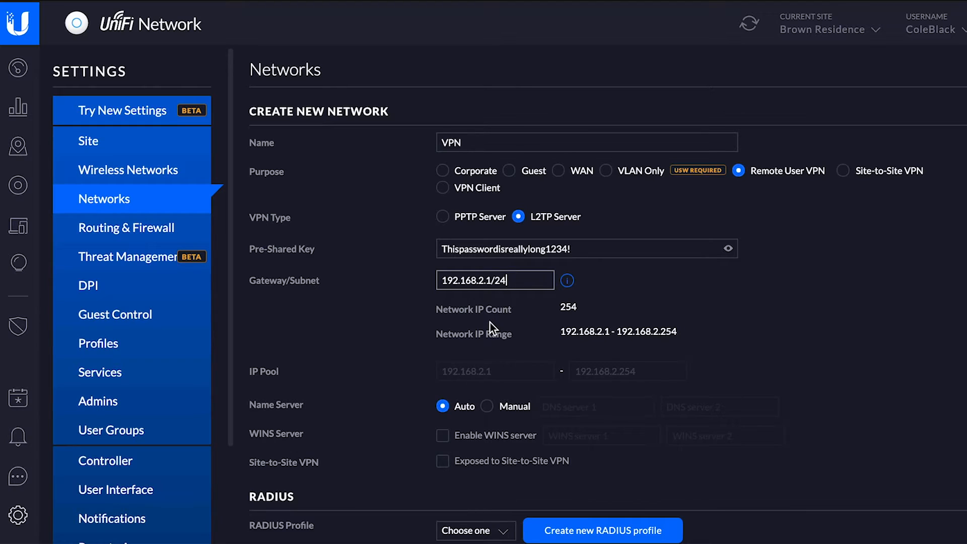
{"action": "key", "text": "BackSpace"}
{"action": "type", "text": "6"}
{"action": "key", "text": "BackSpace"}
{"action": "type", "text": "4"}
Switch name servers to Manual briefly, then return them to Auto
{"action": "scroll", "coordinate": [482, 347], "scroll_direction": "down", "scroll_amount": 2}
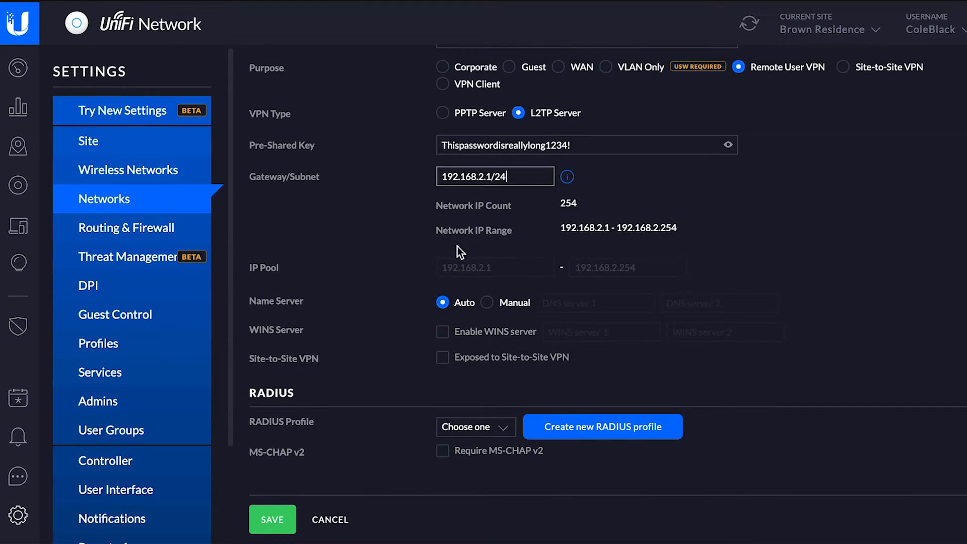
{"action": "left_click", "coordinate": [486, 302]}
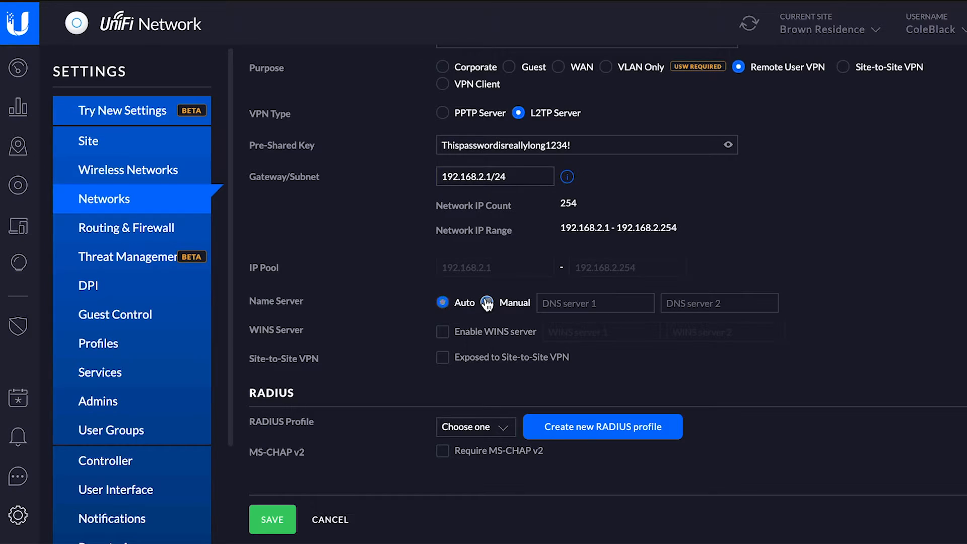
{"action": "left_click", "coordinate": [590, 307]}
{"action": "left_click", "coordinate": [718, 303]}
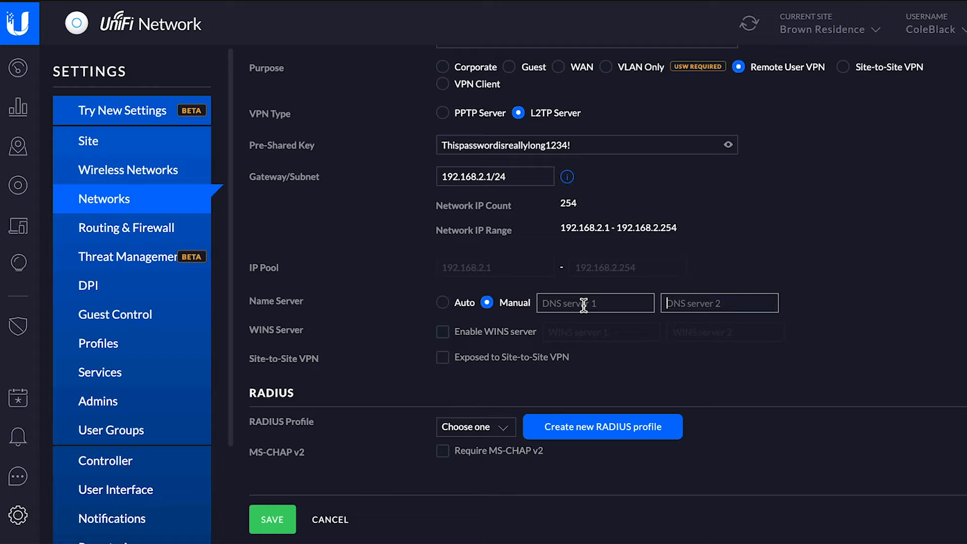
{"action": "left_click", "coordinate": [442, 303]}
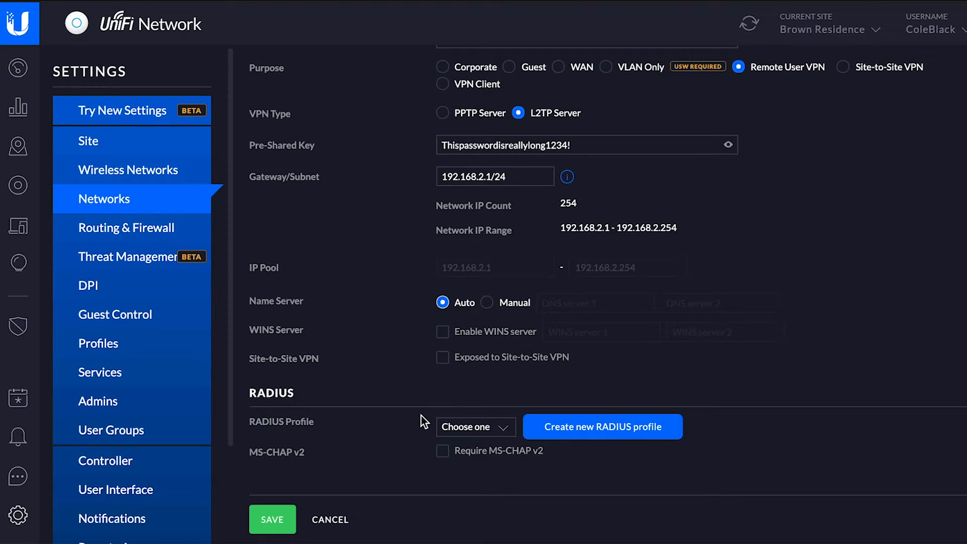
Assign the Default RADIUS profile, require MS-CHAP v2, and save the VPN network
{"action": "left_click", "coordinate": [471, 433]}
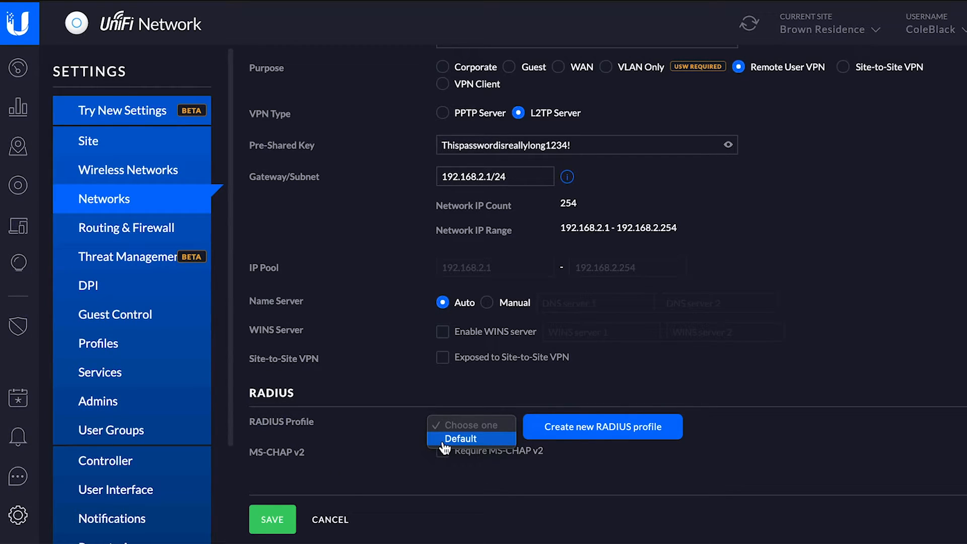
{"action": "left_click", "coordinate": [445, 443]}
{"action": "left_click", "coordinate": [444, 432]}
{"action": "left_click", "coordinate": [444, 432]}
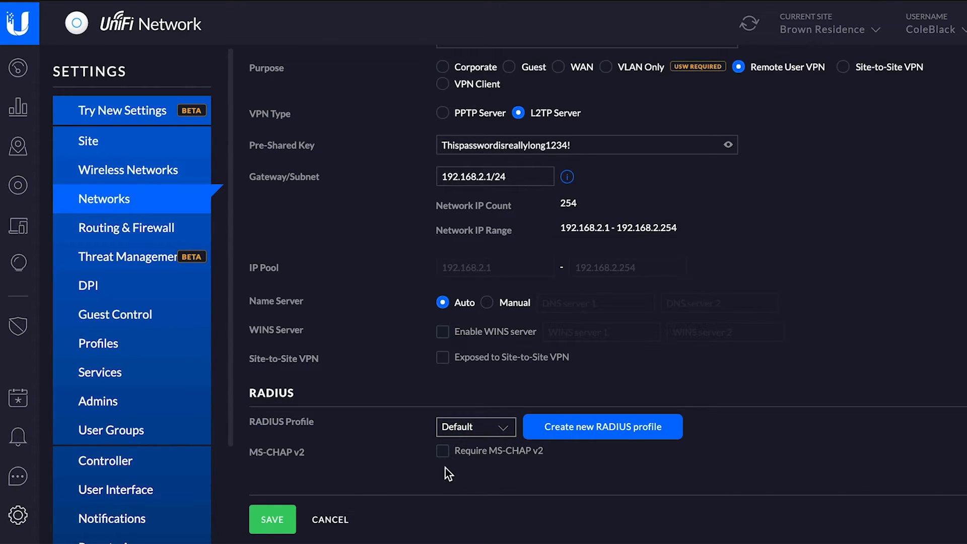
{"action": "left_click", "coordinate": [443, 451]}
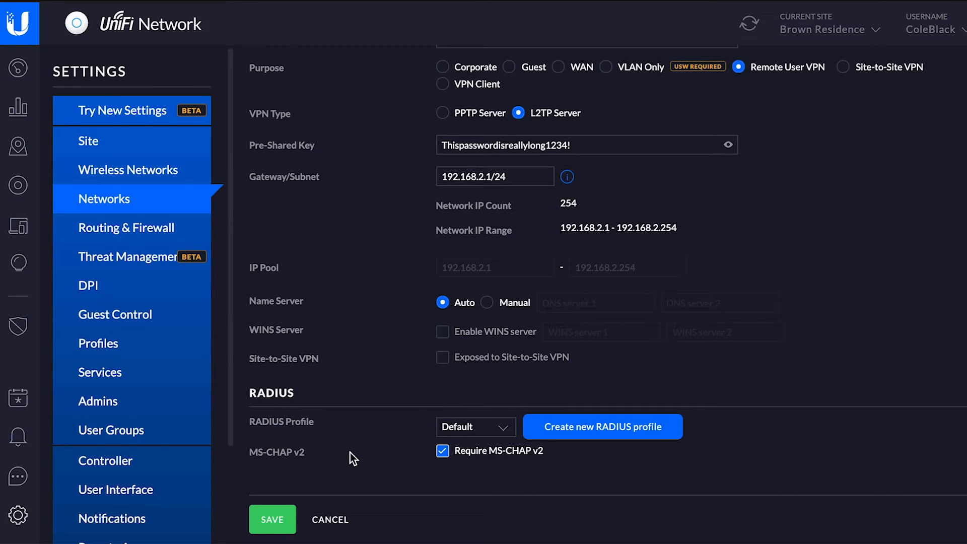
{"action": "left_click", "coordinate": [274, 523]}
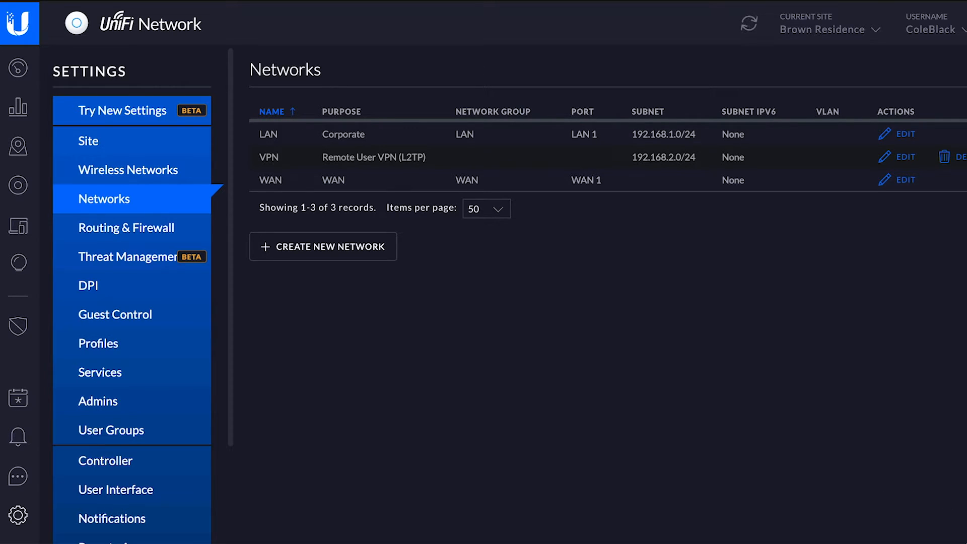
Open macOS Network preferences and begin adding a new network service
{"action": "left_click", "coordinate": [956, 524]}
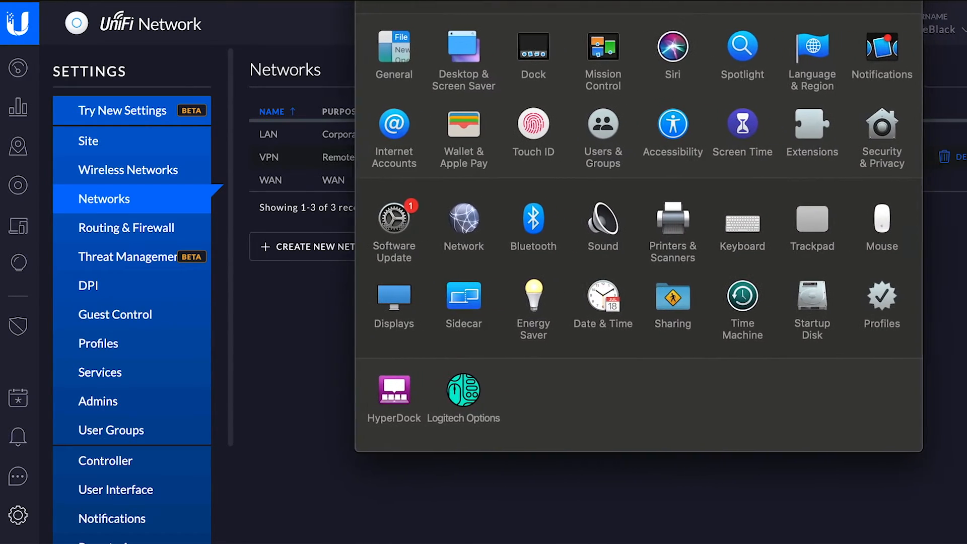
{"action": "left_click", "coordinate": [447, 242]}
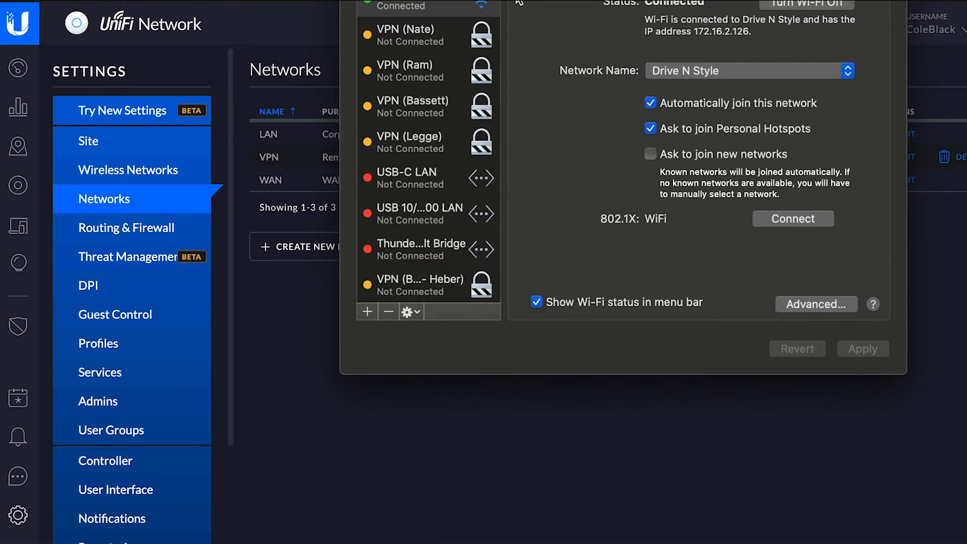
{"action": "left_click", "coordinate": [368, 312]}
{"action": "left_click_drag", "start_coordinate": [655, 0], "coordinate": [557, 9]}
Create an L2TP over IPSec VPN service renamed for the client site
{"action": "left_click", "coordinate": [506, 84]}
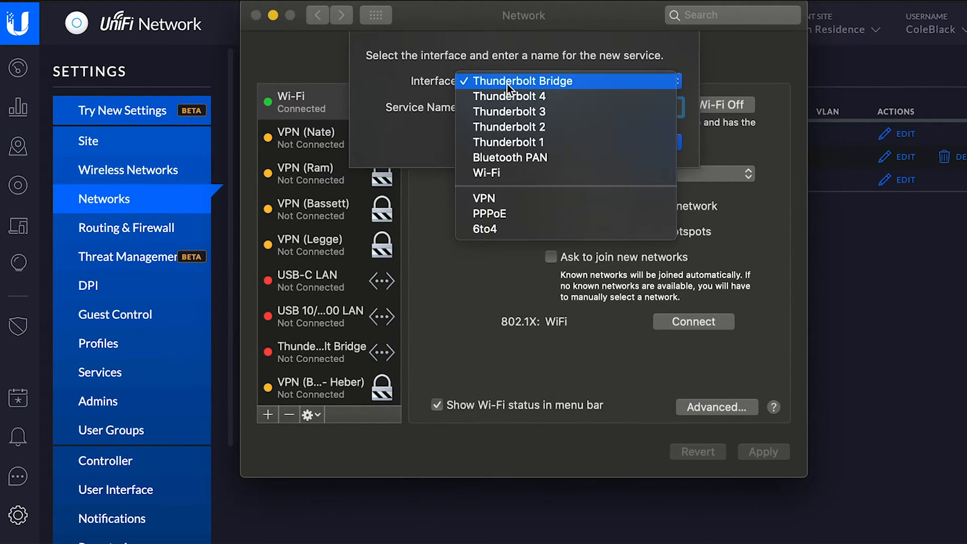
{"action": "left_click", "coordinate": [523, 196]}
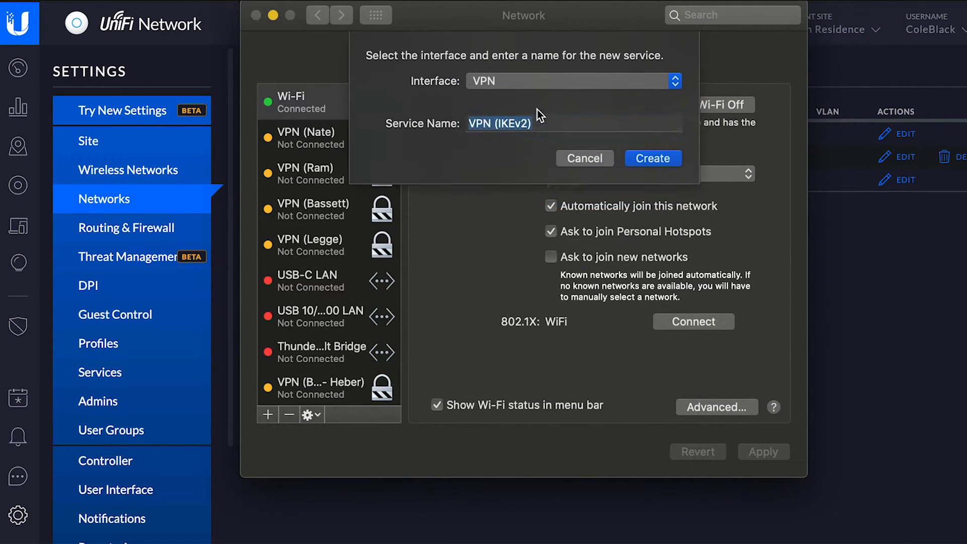
{"action": "left_click", "coordinate": [519, 106]}
{"action": "left_click", "coordinate": [518, 77]}
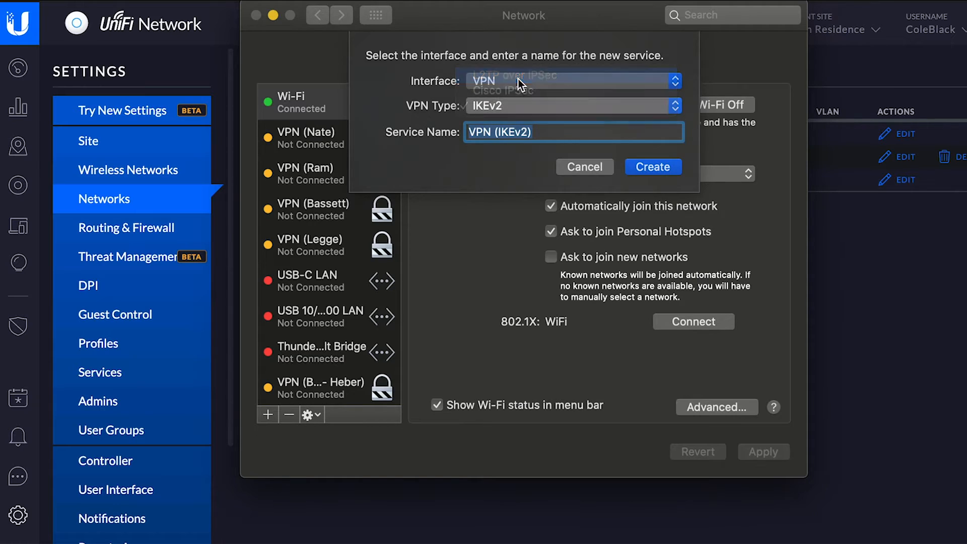
{"action": "left_click", "coordinate": [522, 135]}
{"action": "key", "text": "BackSpace"}
{"action": "key", "text": "BackSpace"}
{"action": "key", "text": "BackSpace"}
{"action": "key", "text": "BackSpace"}
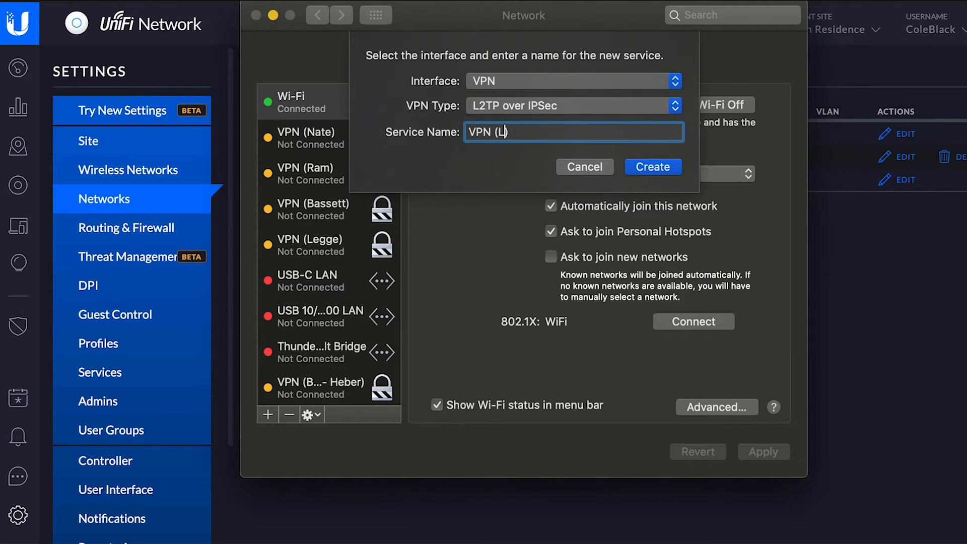
{"action": "type", "text": "Brown"}
{"action": "left_click", "coordinate": [657, 170]}
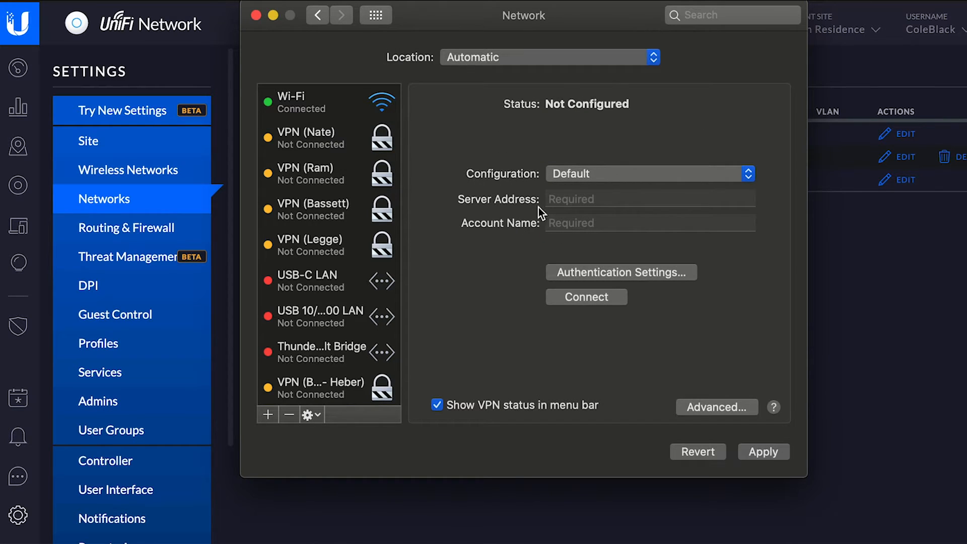
{"action": "left_click", "coordinate": [591, 197]}
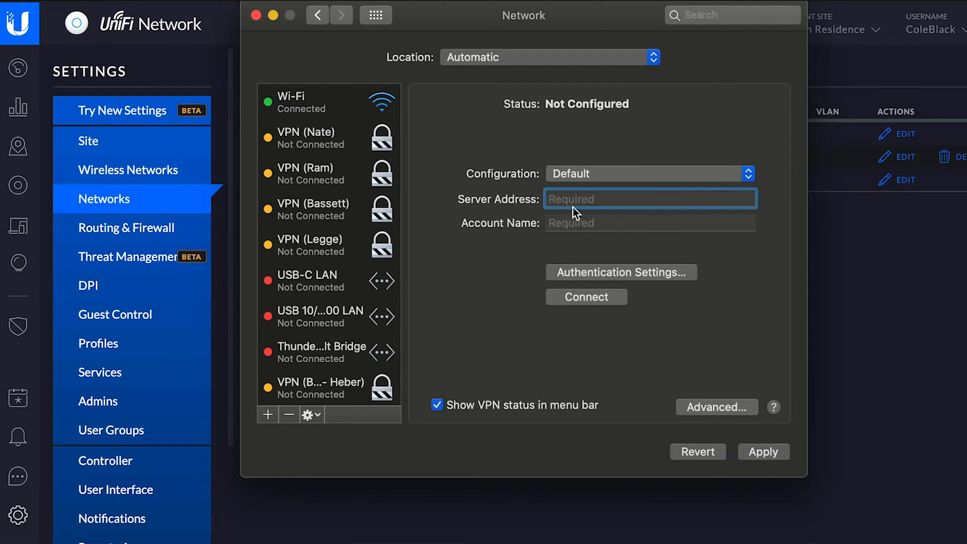
{"action": "left_click", "coordinate": [829, 274]}
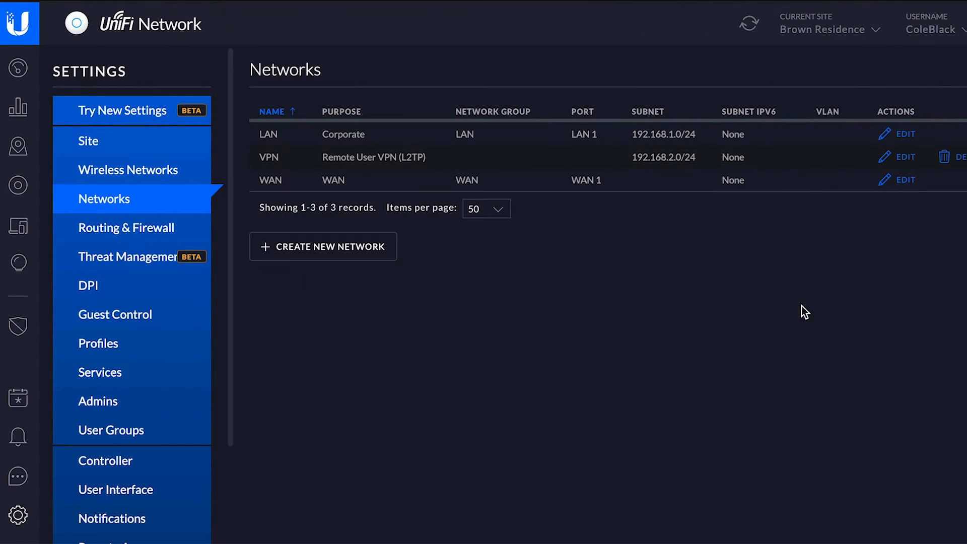
In the Devices list, view and close the Basement-AP-AC-Pro and Router detail panels
{"action": "left_click", "coordinate": [18, 193]}
{"action": "left_click", "coordinate": [204, 151]}
{"action": "left_click", "coordinate": [950, 67]}
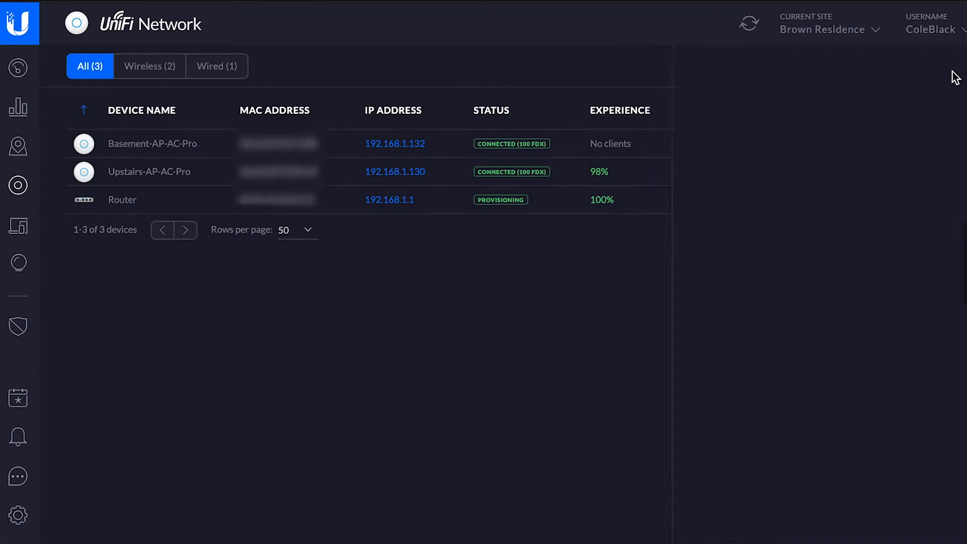
{"action": "left_click", "coordinate": [174, 205]}
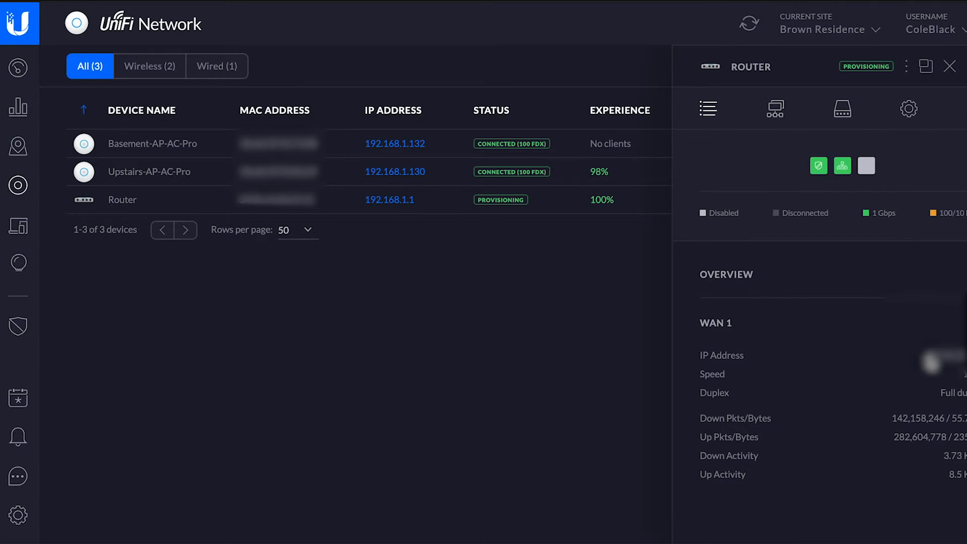
{"action": "left_click", "coordinate": [950, 67]}
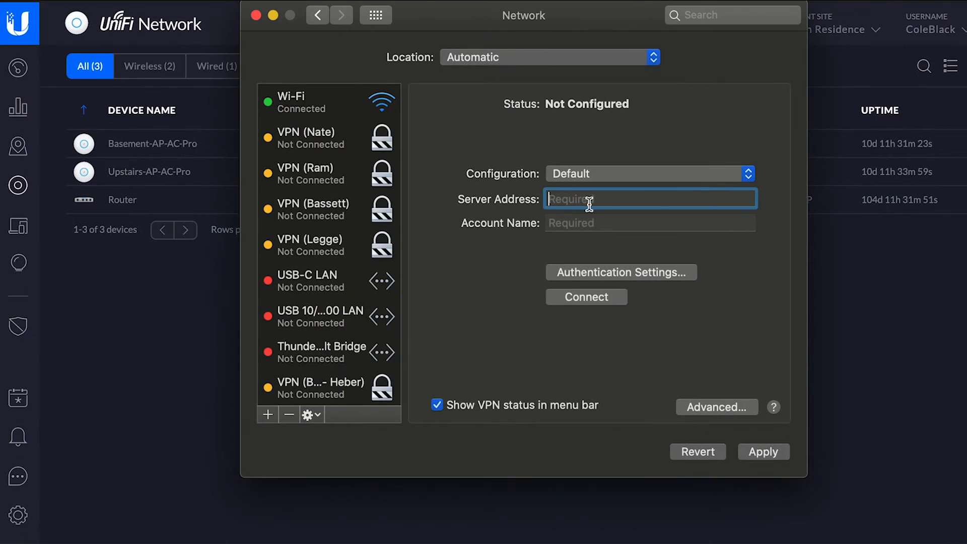
In the macOS VPN service, paste the router address as server, enter the account name and user password
{"action": "key", "text": "super+v"}
{"action": "left_click", "coordinate": [574, 222]}
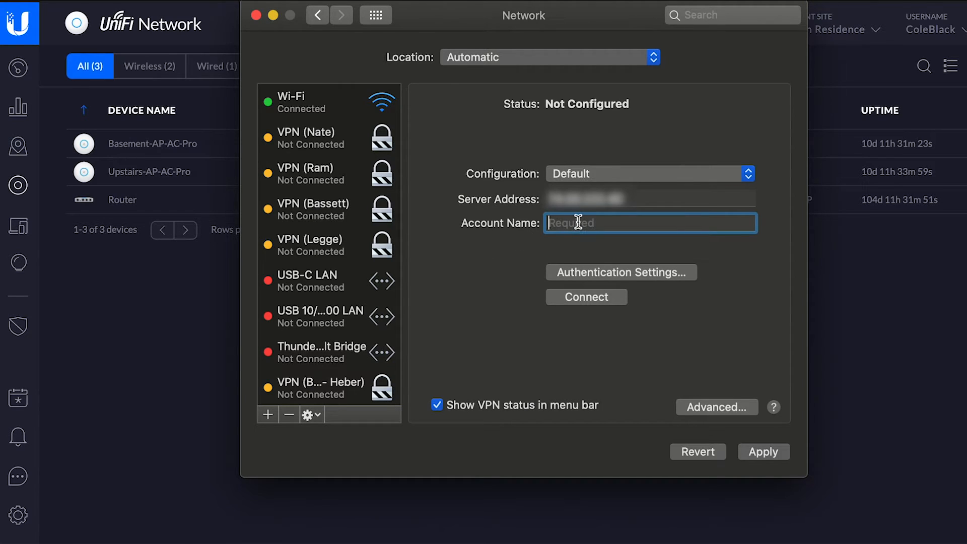
{"action": "type", "text": "Cole"}
{"action": "left_click", "coordinate": [633, 275]}
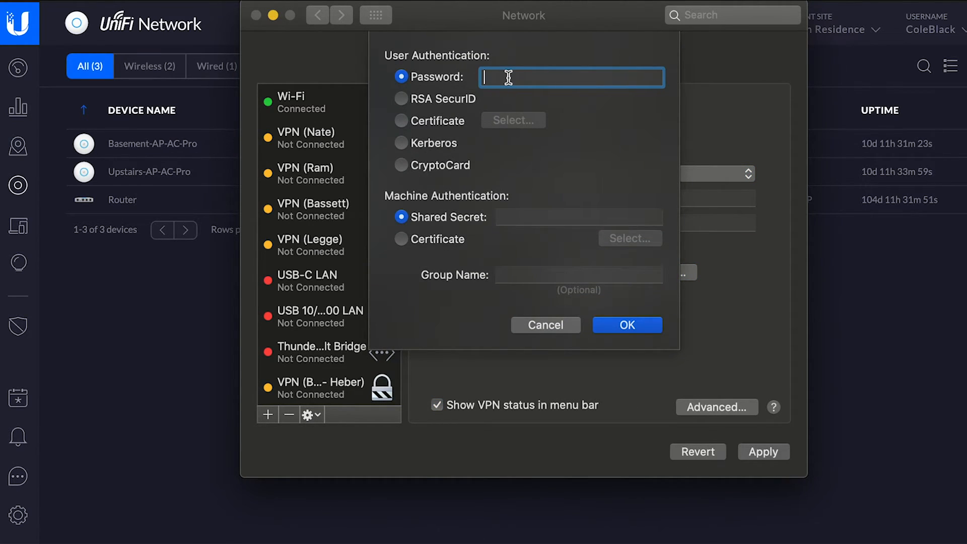
{"action": "type", "text": "••••••••"}
{"action": "left_click", "coordinate": [518, 217]}
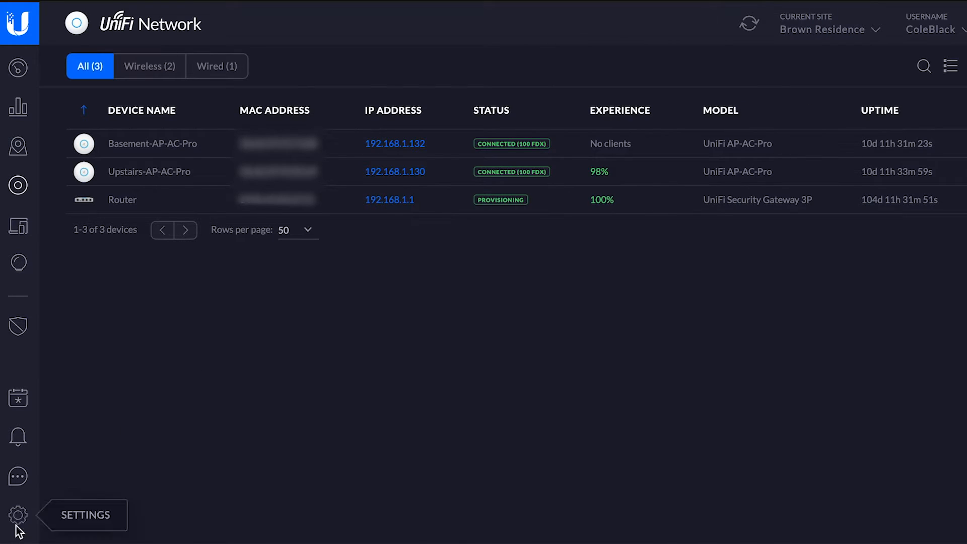
In UniFi Settings > Networks, edit the VPN network and select its pre-shared key
{"action": "left_click", "coordinate": [16, 521]}
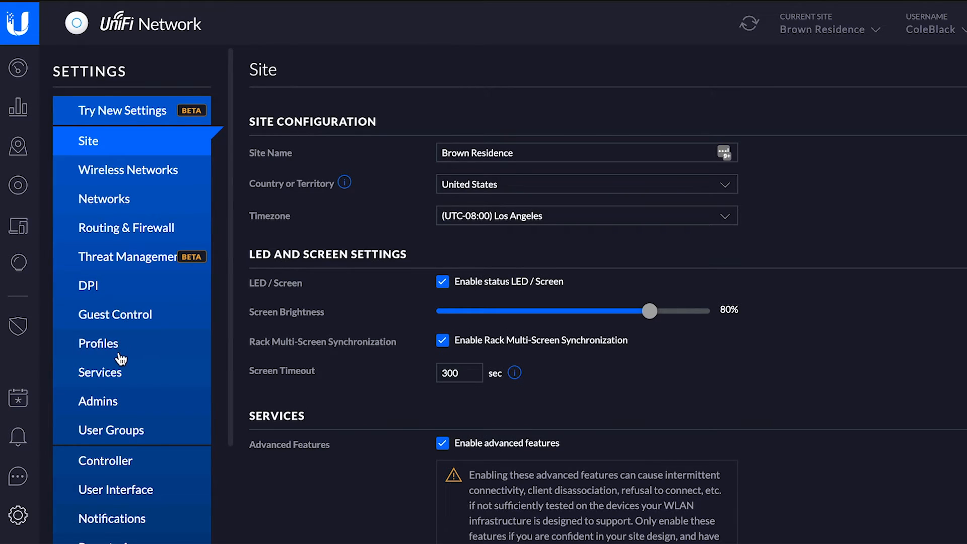
{"action": "left_click", "coordinate": [121, 346]}
{"action": "left_click", "coordinate": [128, 213]}
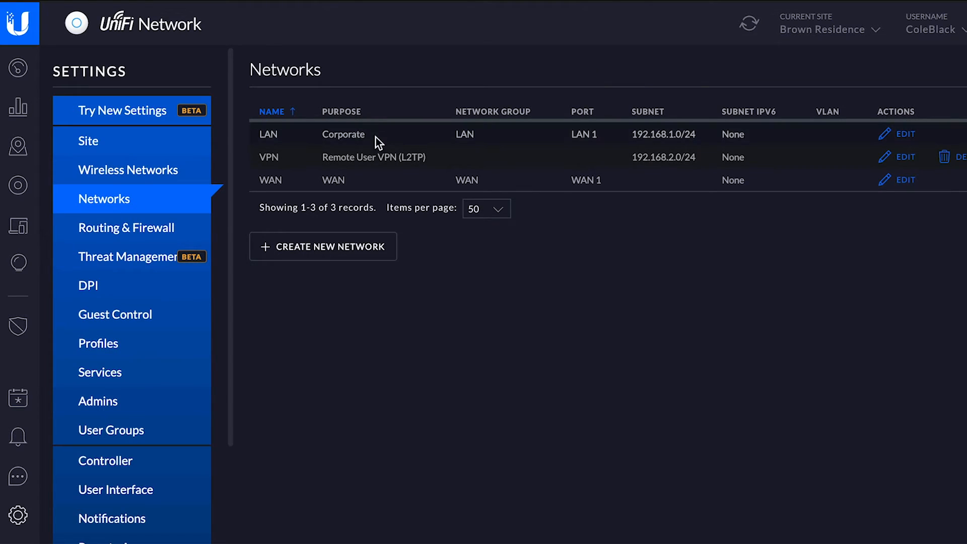
{"action": "left_click", "coordinate": [890, 157]}
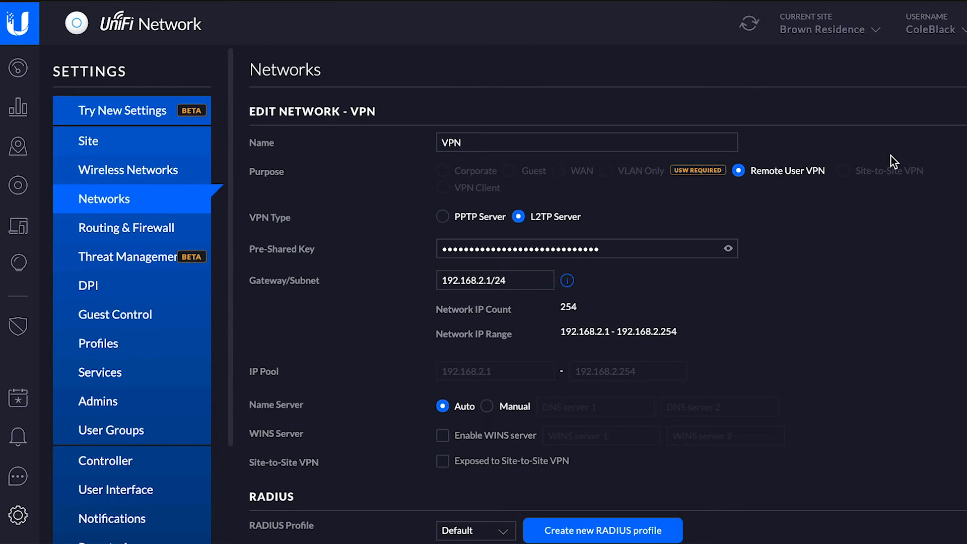
{"action": "left_click_drag", "start_coordinate": [573, 249], "coordinate": [348, 252]}
Paste the key as the macOS shared secret, apply the VPN service and connect it at 192.168.2.1
{"action": "key", "text": "super+Tab"}
{"action": "key", "text": "super+v"}
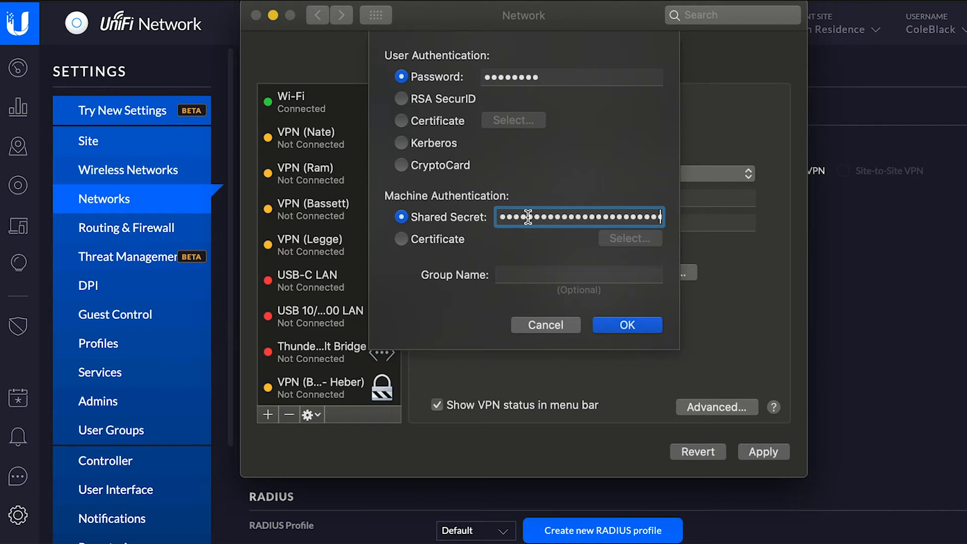
{"action": "left_click", "coordinate": [649, 325]}
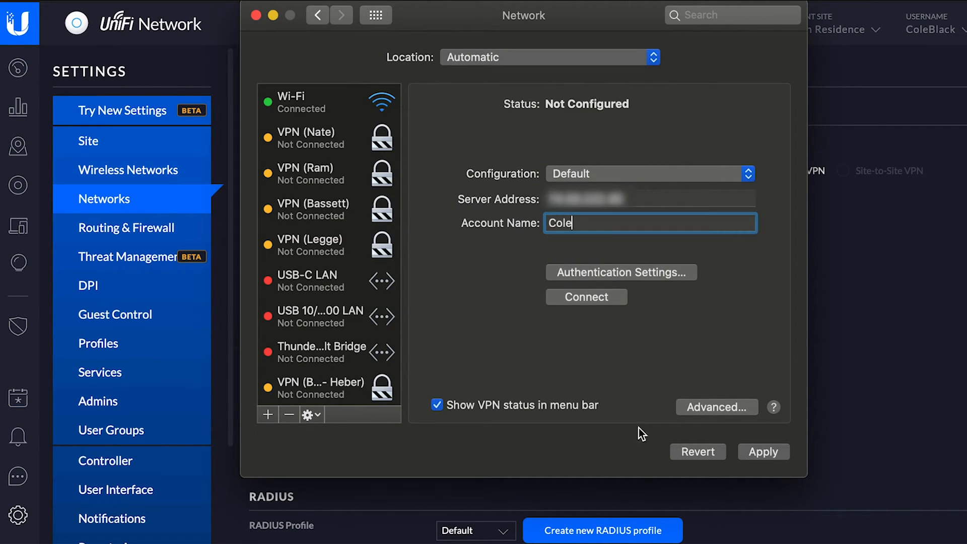
{"action": "left_click", "coordinate": [764, 451]}
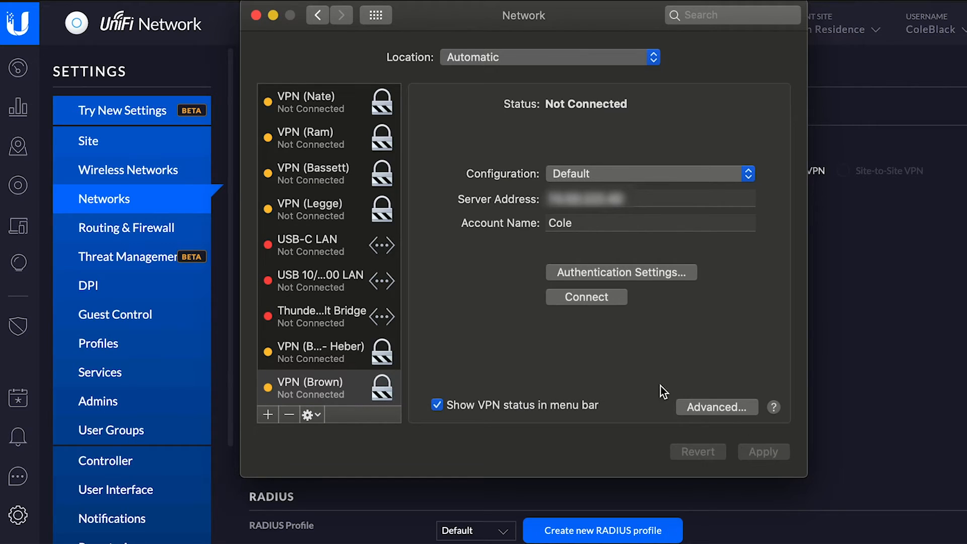
{"action": "left_click", "coordinate": [584, 301]}
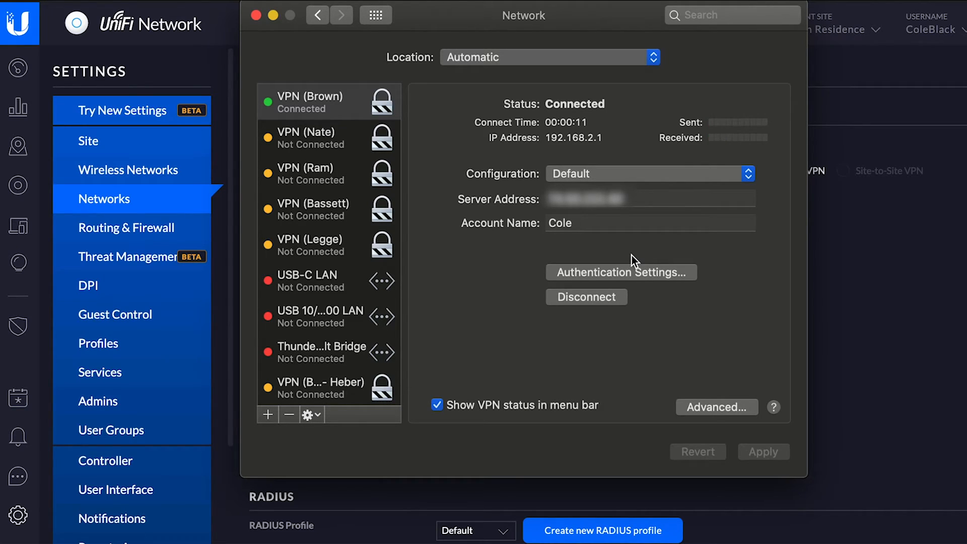
{"action": "left_click", "coordinate": [838, 203]}
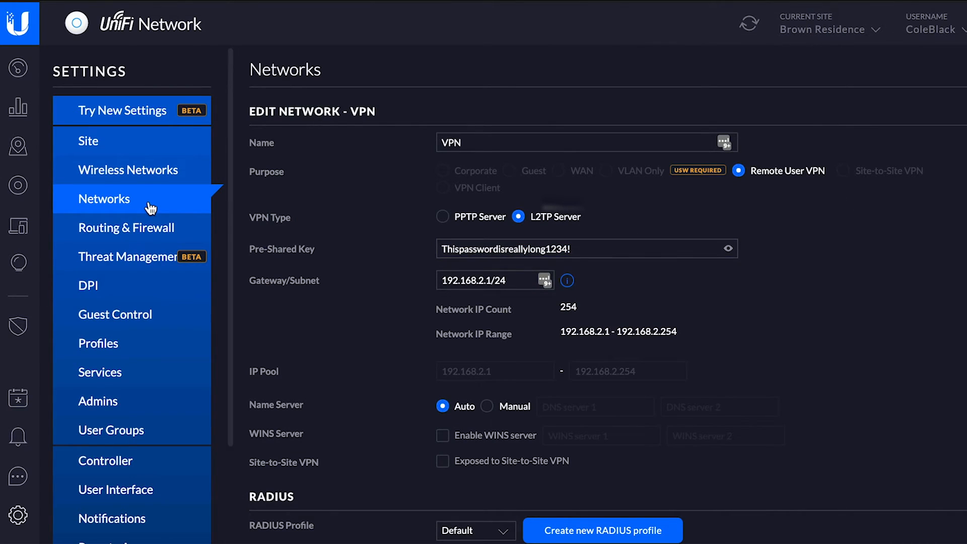
Check Require MS-CHAP v2 in the VPN edit form, cancel it unchanged, and note the 192.168.1.0/24 LAN subnet
{"action": "scroll", "coordinate": [412, 448], "scroll_direction": "down", "scroll_amount": 3}
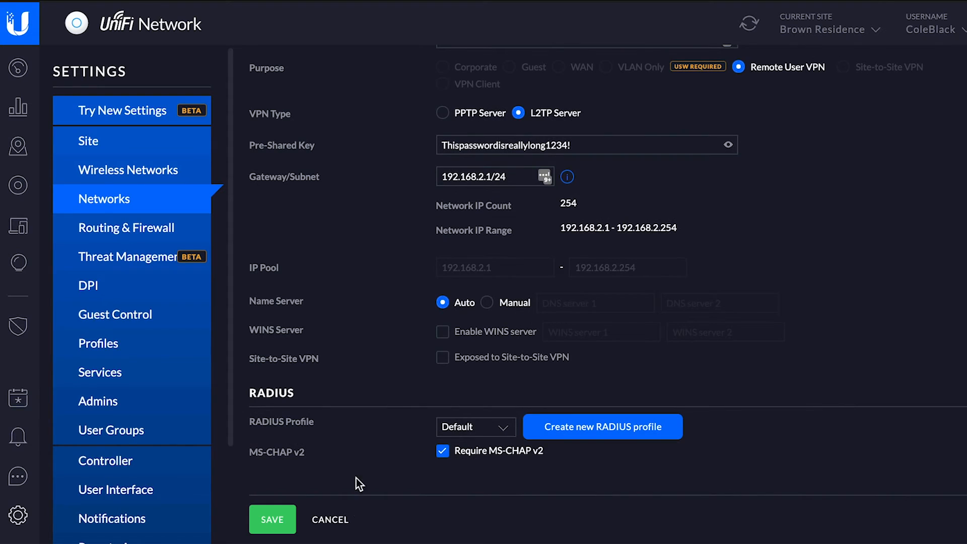
{"action": "left_click", "coordinate": [327, 519]}
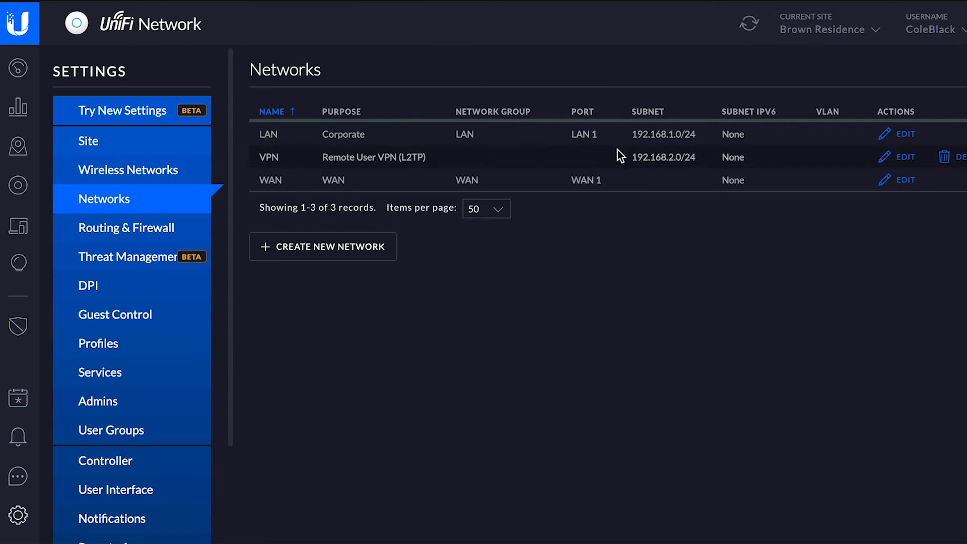
{"action": "left_click_drag", "start_coordinate": [706, 135], "coordinate": [623, 135]}
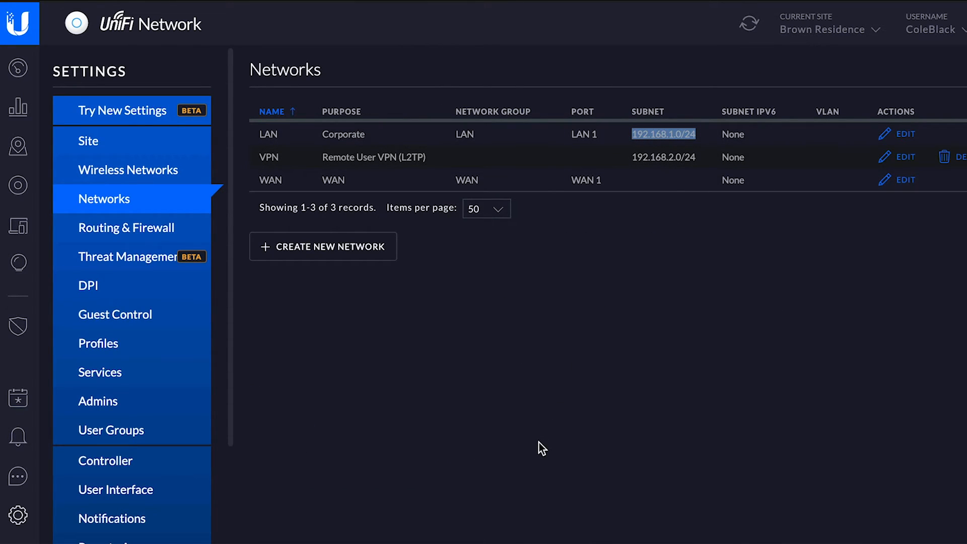
{"action": "left_click", "coordinate": [581, 394]}
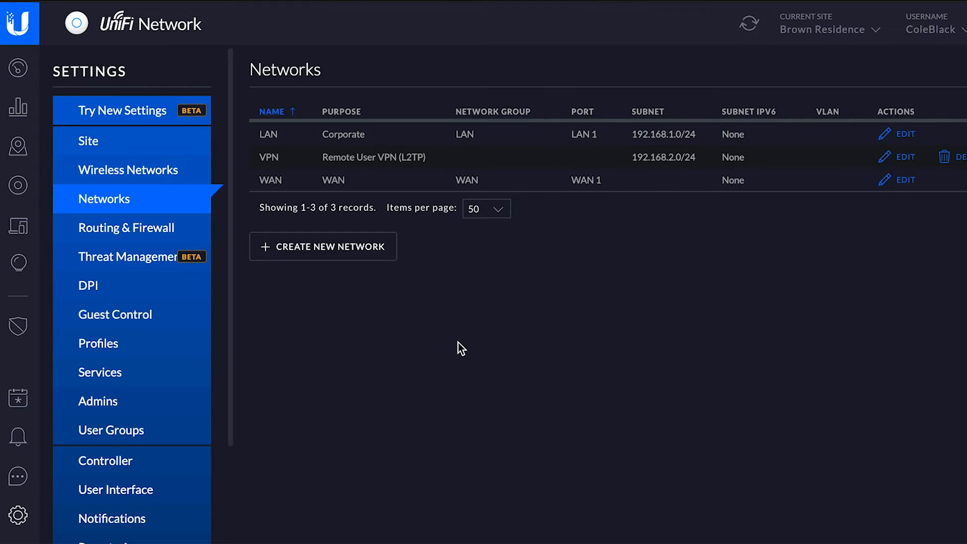
{"action": "key", "text": "super+Tab"}
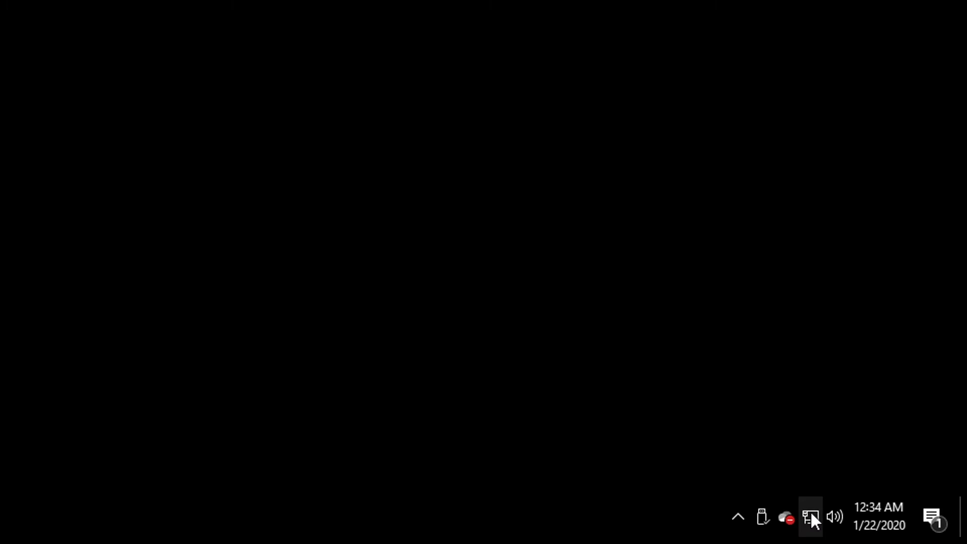
In Windows VPN settings, start a new VPN connection with Windows (built-in) as the provider
{"action": "left_click", "coordinate": [810, 513]}
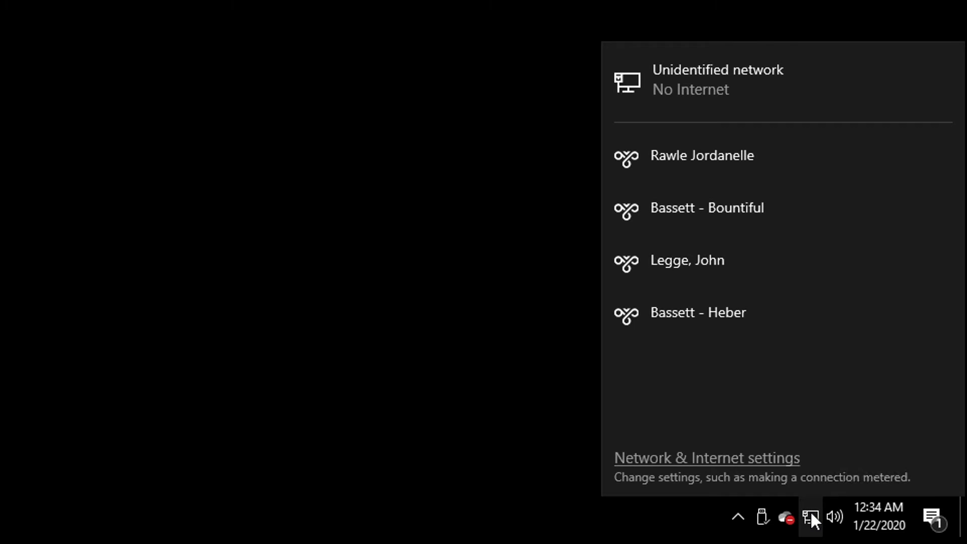
{"action": "left_click", "coordinate": [720, 458]}
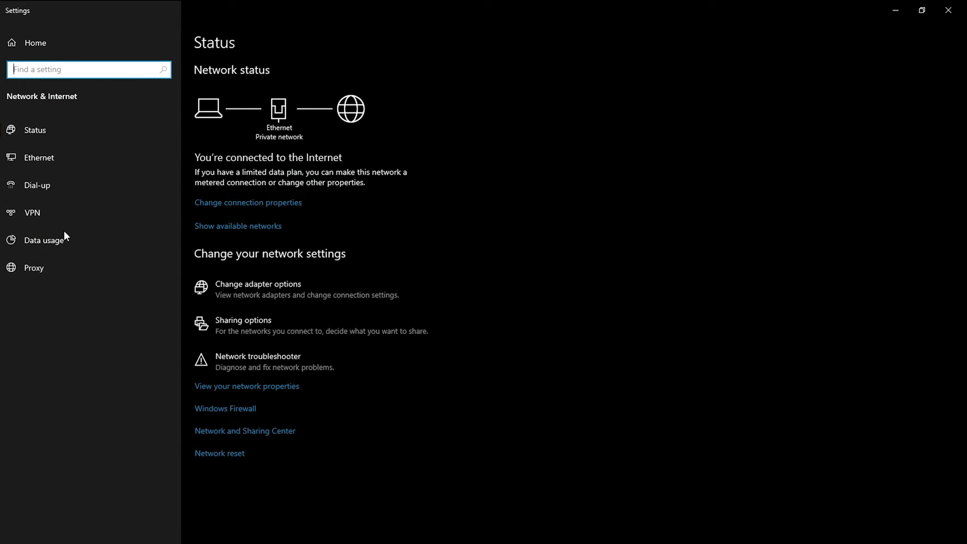
{"action": "left_click", "coordinate": [40, 213]}
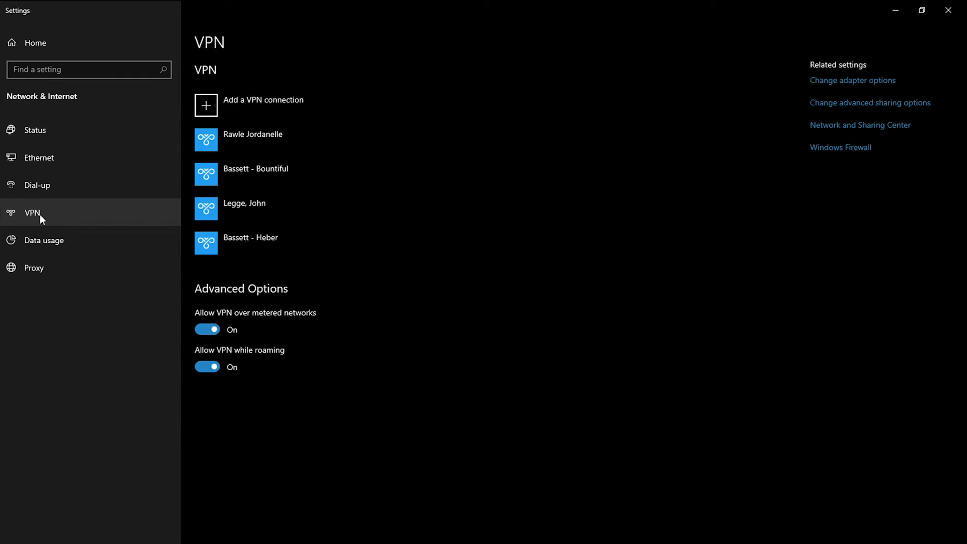
{"action": "left_click", "coordinate": [251, 100]}
{"action": "left_click", "coordinate": [345, 151]}
{"action": "left_click", "coordinate": [344, 152]}
Name the connection after the client and paste the server address from clipboard history
{"action": "left_click", "coordinate": [345, 172]}
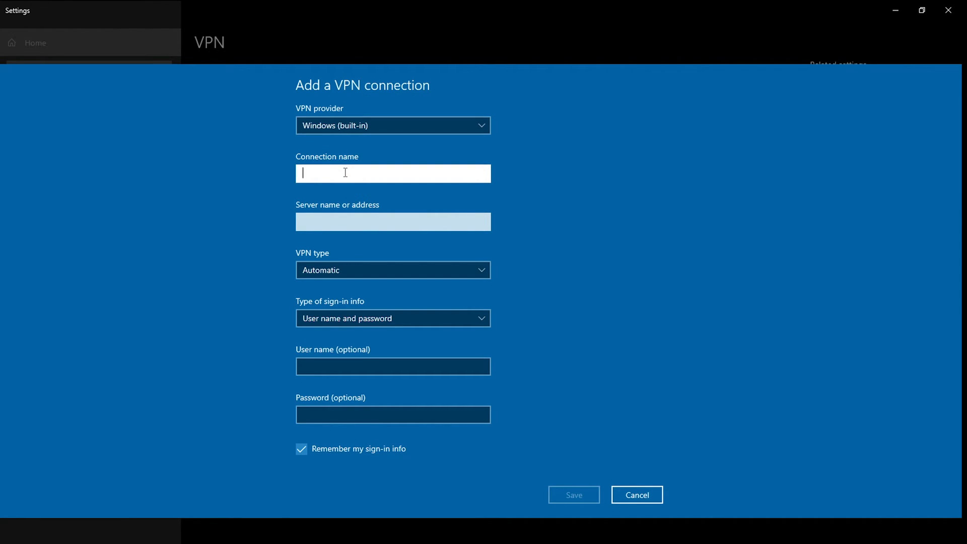
{"action": "type", "text": "Brown"}
{"action": "left_click", "coordinate": [357, 224]}
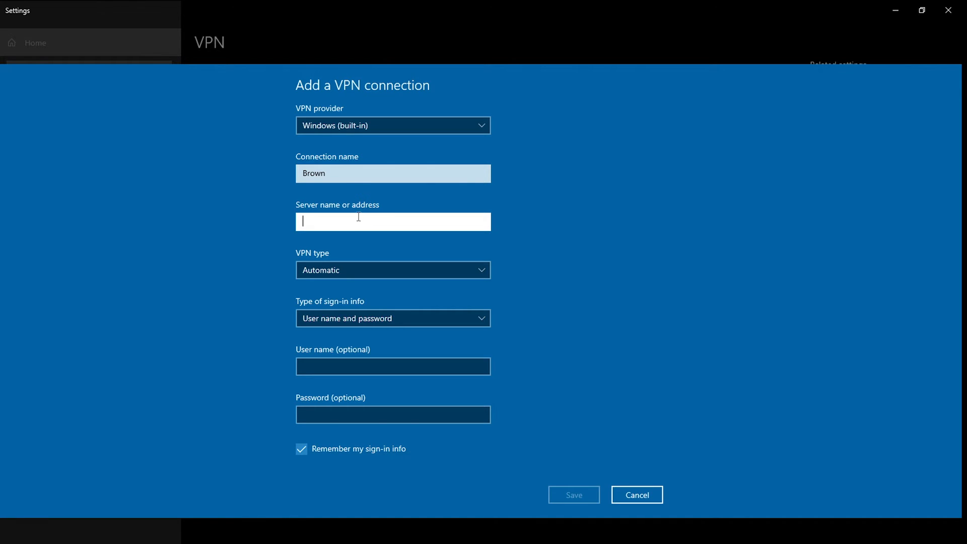
{"action": "mouse_move", "coordinate": [410, 2]}
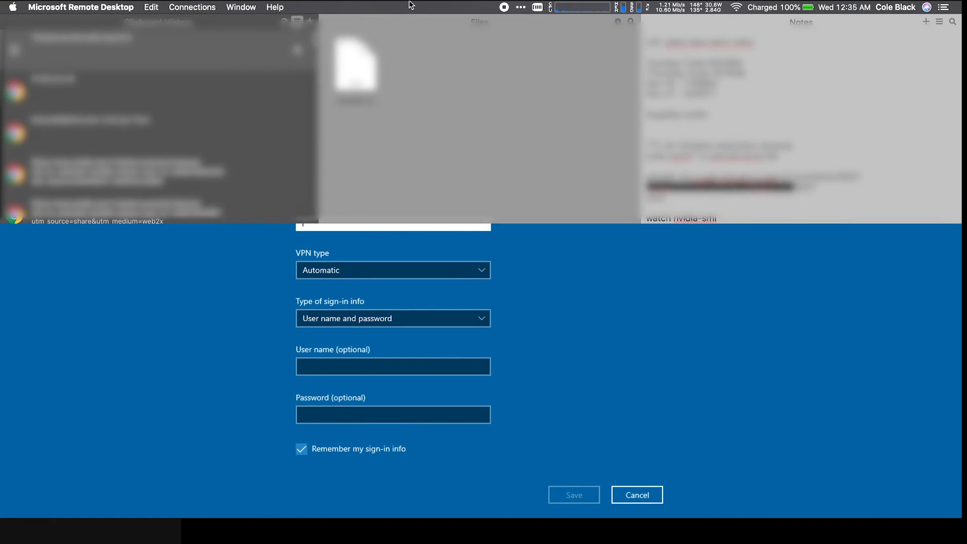
{"action": "double_click", "coordinate": [121, 91]}
{"action": "scroll", "coordinate": [292, 4], "scroll_direction": "up", "scroll_amount": 2}
{"action": "key", "text": "ctrl+v"}
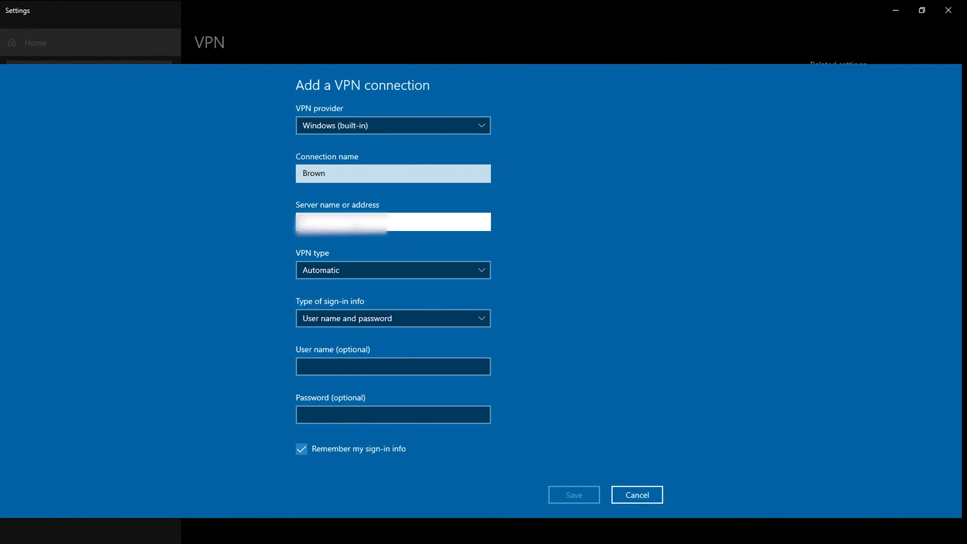
Set the VPN type to L2TP/IPsec with pre-shared key and paste the pre-shared key
{"action": "left_click", "coordinate": [346, 274]}
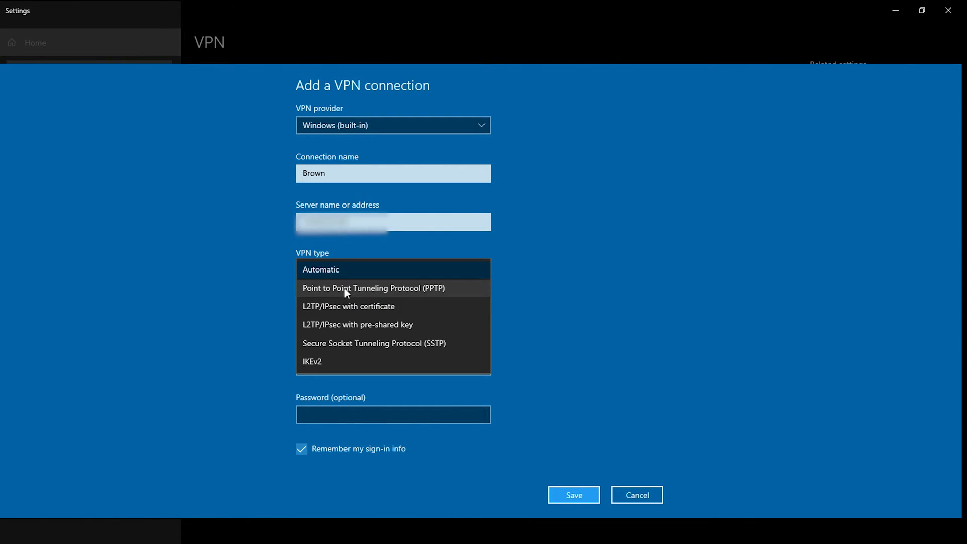
{"action": "left_click", "coordinate": [340, 325]}
{"action": "mouse_move", "coordinate": [323, 4]}
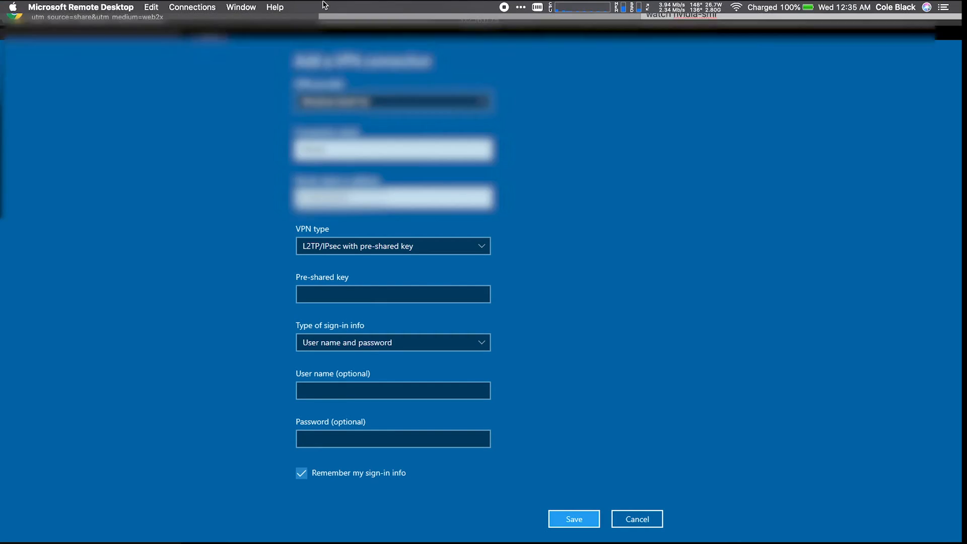
{"action": "scroll", "coordinate": [323, 5], "scroll_direction": "down", "scroll_amount": 2}
{"action": "double_click", "coordinate": [97, 93]}
{"action": "scroll", "coordinate": [282, 5], "scroll_direction": "up", "scroll_amount": 2}
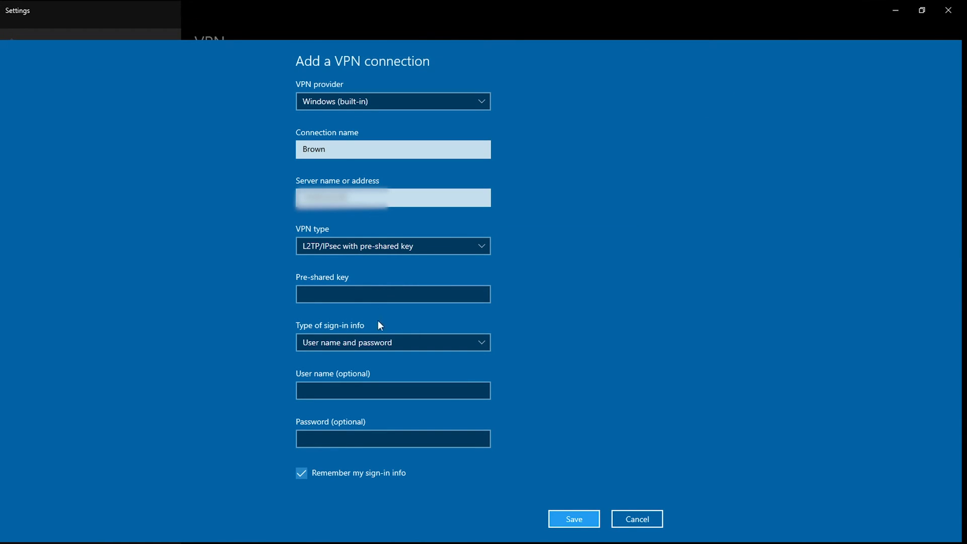
{"action": "left_click", "coordinate": [367, 295]}
{"action": "key", "text": "ctrl+v"}
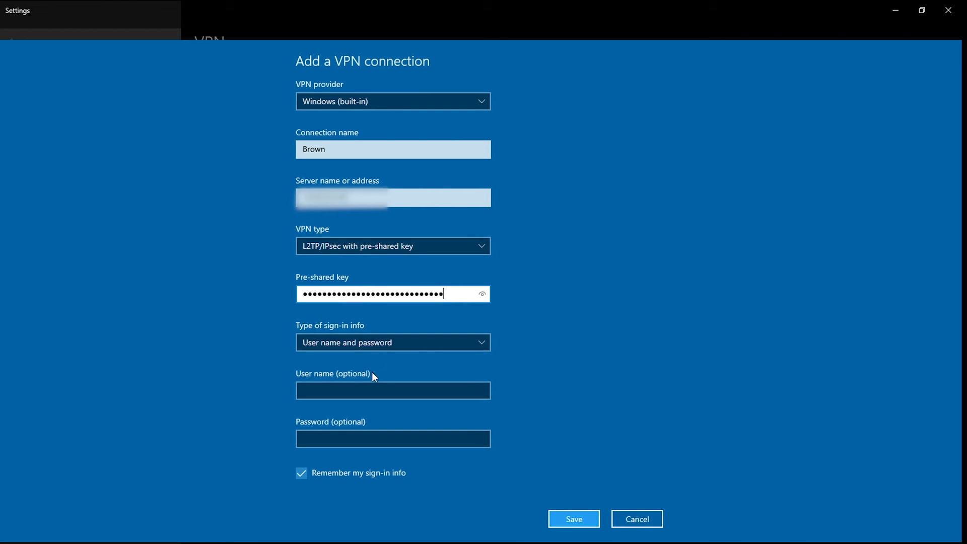
Enter the sign-in user name and password, then save the connection
{"action": "left_click", "coordinate": [365, 389]}
{"action": "type", "text": "Cole"}
{"action": "key", "text": "Tab"}
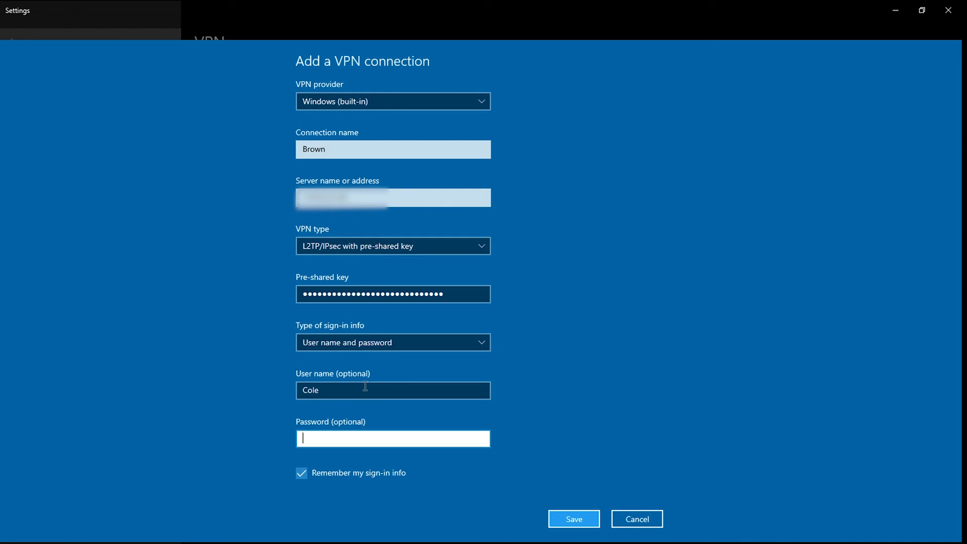
{"action": "type", "text": "********"}
{"action": "left_click", "coordinate": [575, 519]}
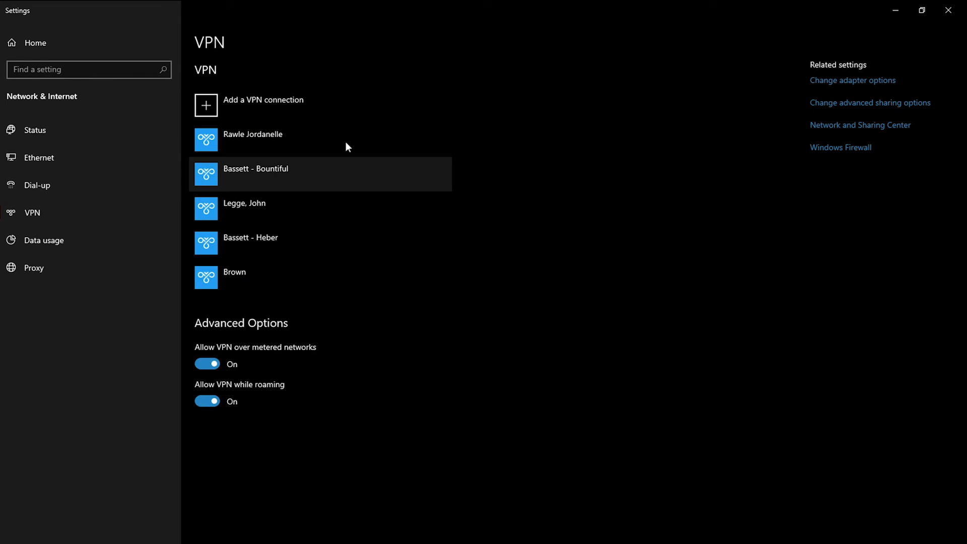
Connect the new Windows VPN connection, wait until it shows Connected, then disconnect it
{"action": "left_click", "coordinate": [247, 279]}
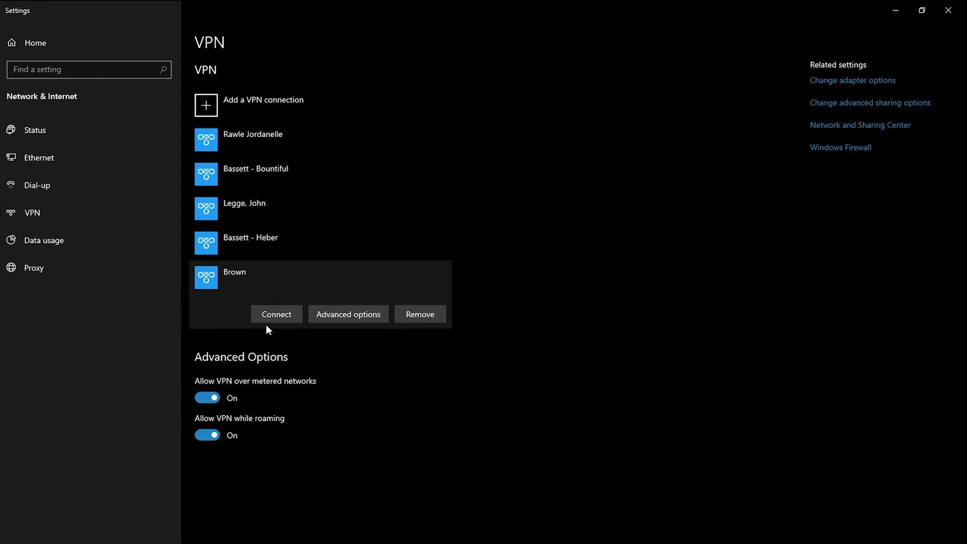
{"action": "left_click", "coordinate": [271, 315]}
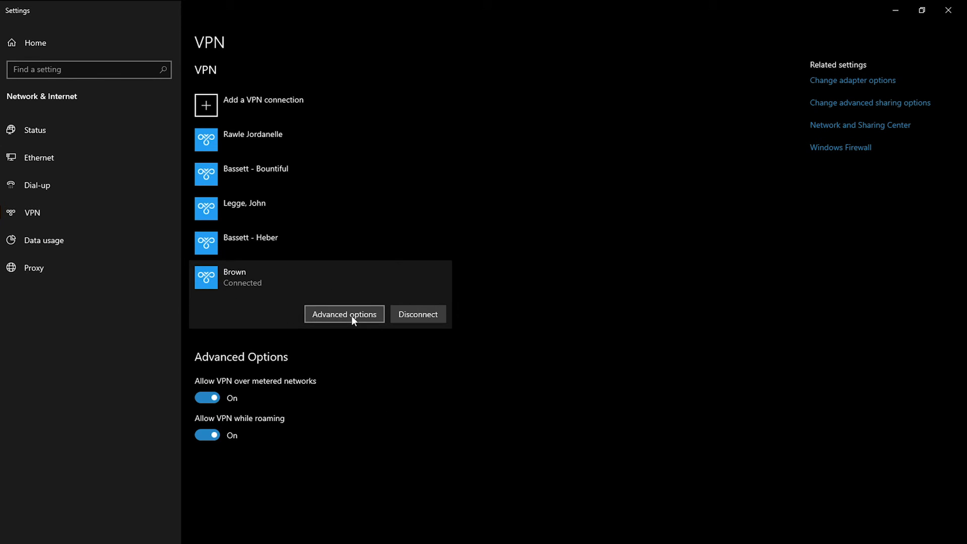
{"action": "left_click", "coordinate": [414, 315]}
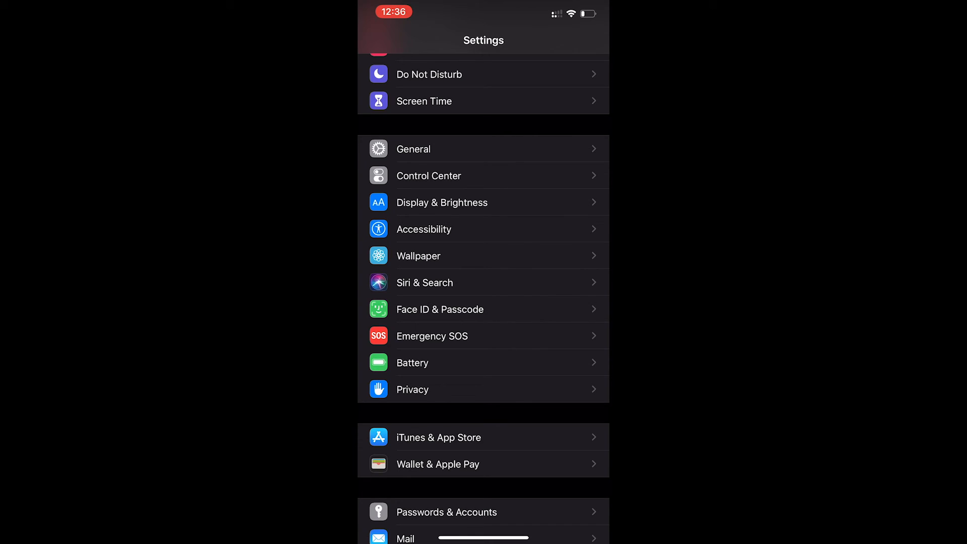
In General > VPN, start a new VPN configuration with type L2TP
{"action": "left_click", "coordinate": [413, 149]}
{"action": "scroll", "coordinate": [483, 272], "scroll_direction": "down", "scroll_amount": 2}
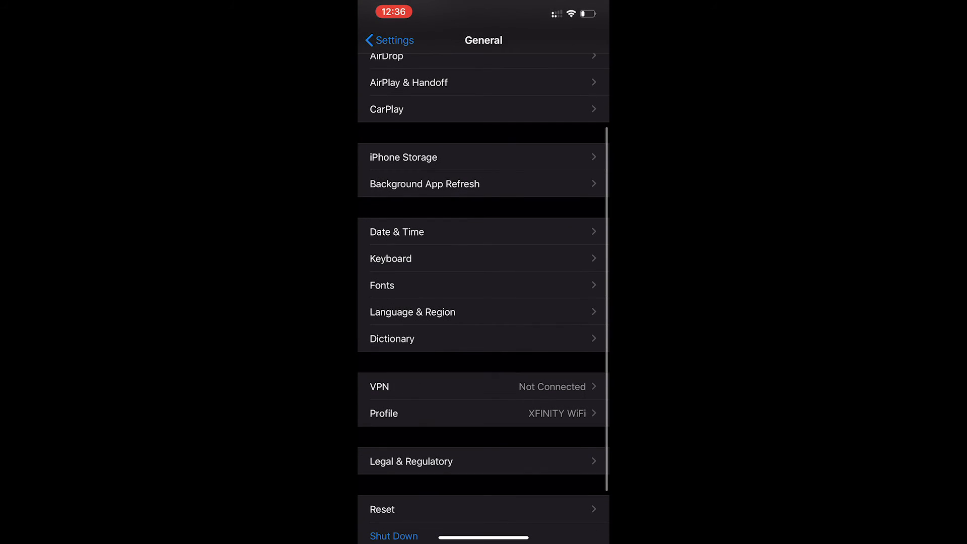
{"action": "left_click", "coordinate": [379, 386]}
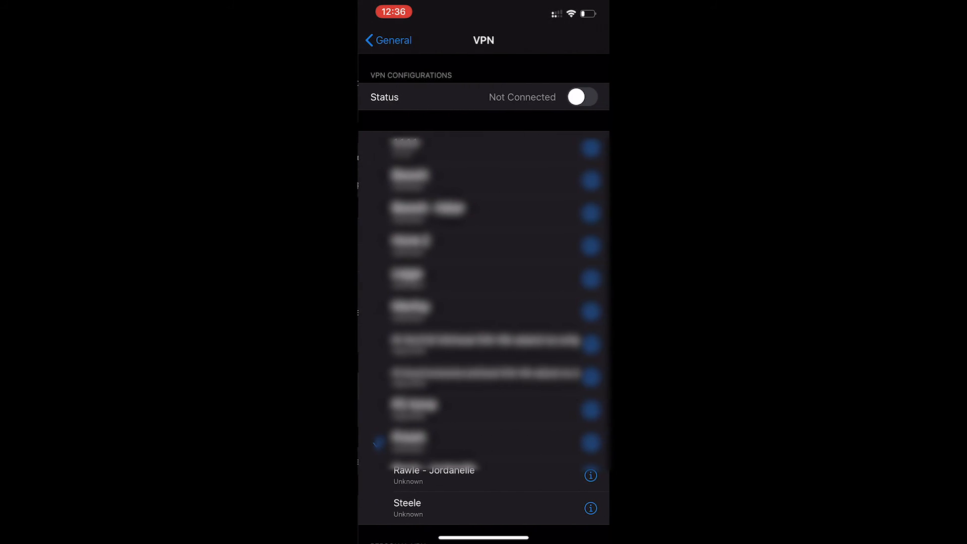
{"action": "scroll", "coordinate": [483, 272], "scroll_direction": "down", "scroll_amount": 1}
{"action": "scroll", "coordinate": [483, 272], "scroll_direction": "down", "scroll_amount": 3}
{"action": "left_click", "coordinate": [423, 486]}
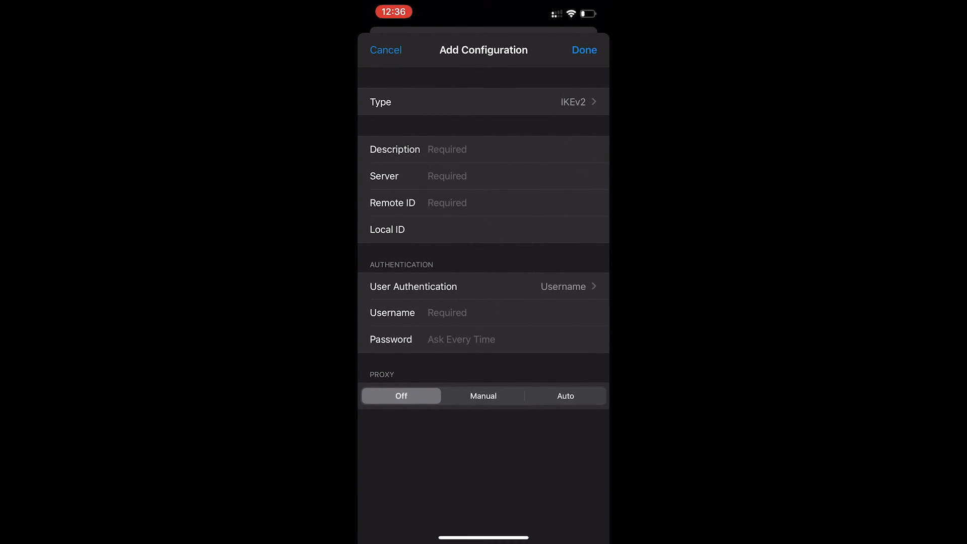
{"action": "left_click", "coordinate": [483, 102]}
{"action": "left_click", "coordinate": [483, 155]}
{"action": "left_click", "coordinate": [412, 50]}
Fill in the client's name as description, the server address, the account name and password
{"action": "left_click", "coordinate": [483, 149]}
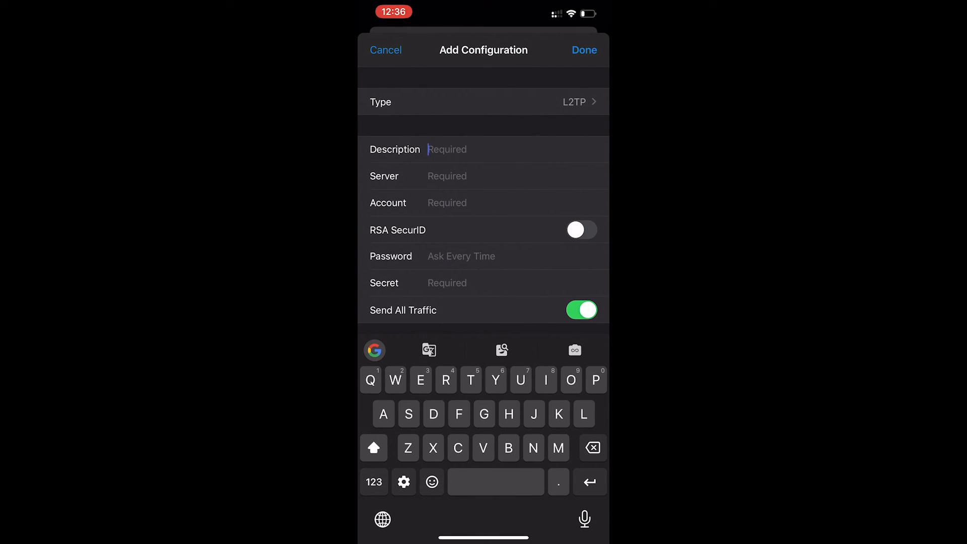
{"action": "type", "text": "Brown"}
{"action": "left_click", "coordinate": [483, 176]}
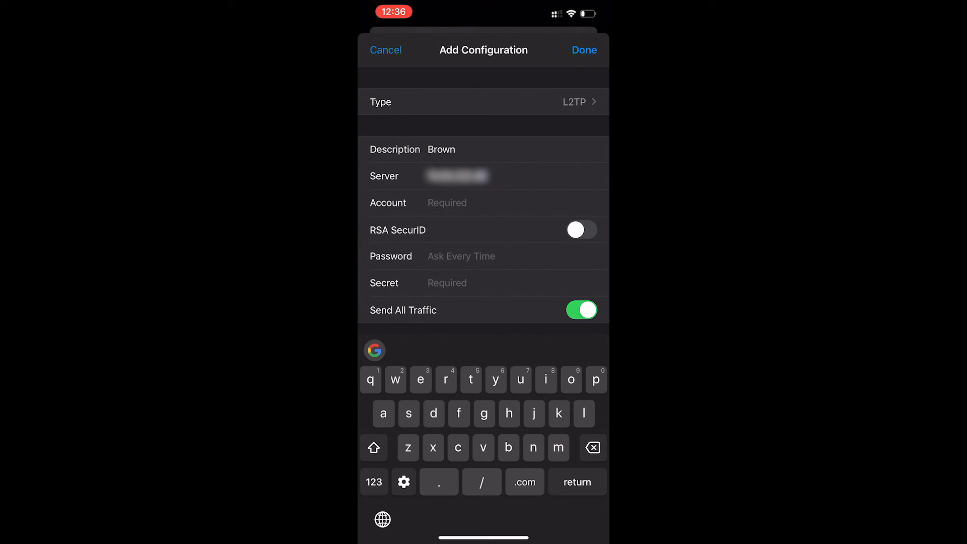
{"action": "left_click", "coordinate": [483, 203]}
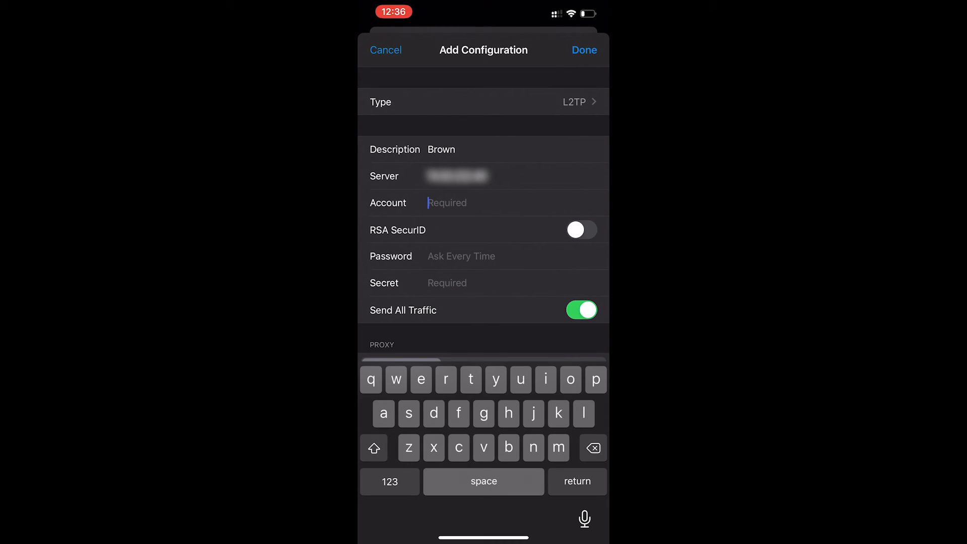
{"action": "type", "text": "Cole"}
{"action": "left_click", "coordinate": [461, 256]}
{"action": "type", "text": "•"}
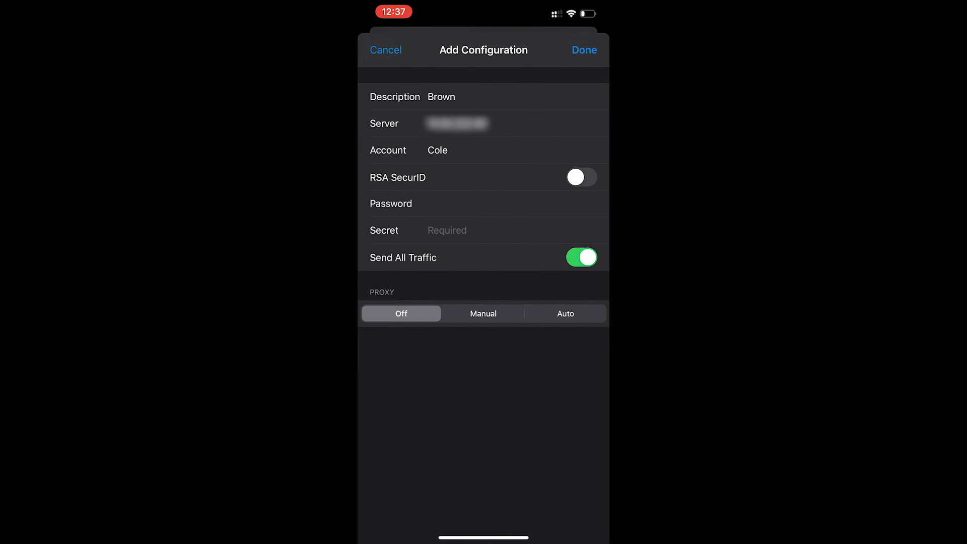
Paste the pre-shared key into the Secret field
{"action": "left_click", "coordinate": [461, 230]}
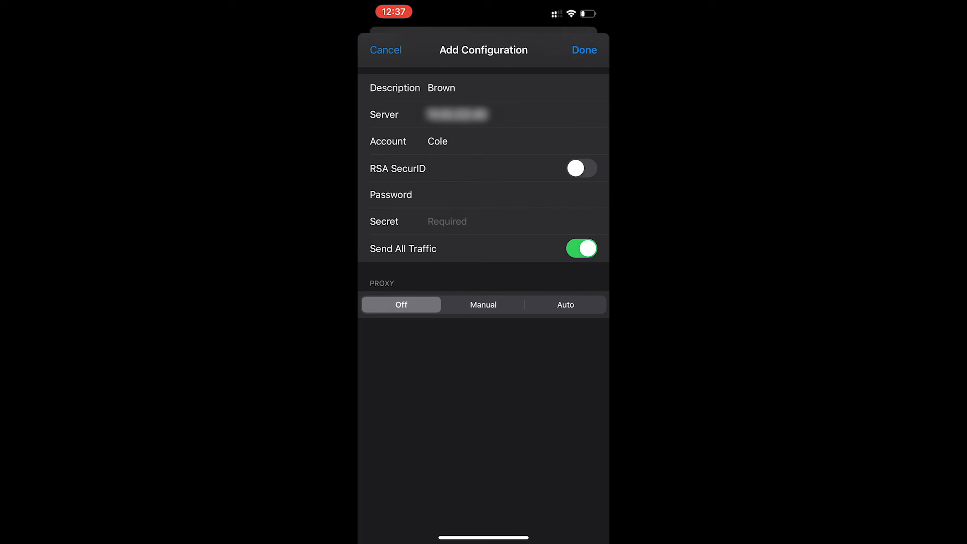
{"action": "left_click", "coordinate": [447, 221]}
{"action": "left_click", "coordinate": [443, 193]}
{"action": "left_click", "coordinate": [447, 221]}
{"action": "left_click", "coordinate": [443, 194]}
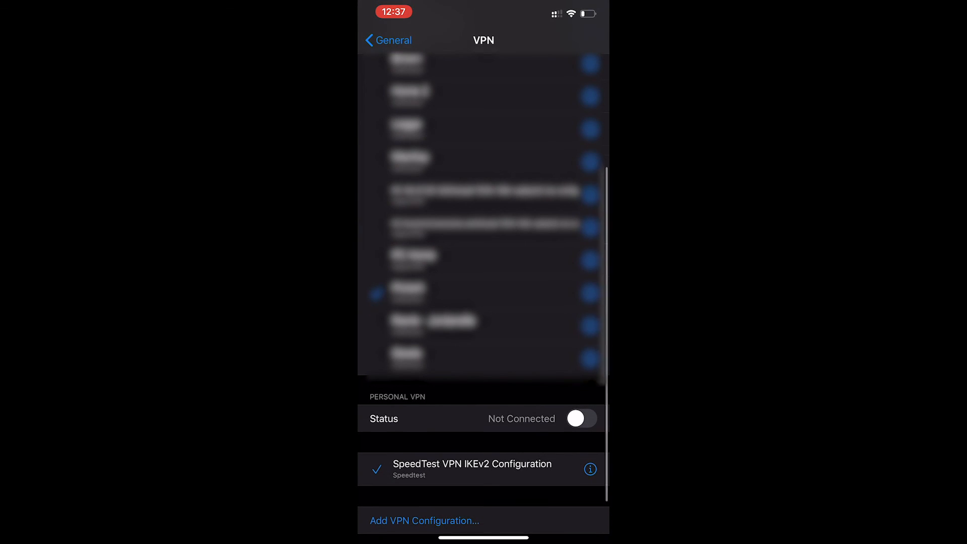
Select the new L2TP configuration, turn VPN on, verify address 192.168.2.1 in its details, then turn it off
{"action": "scroll", "coordinate": [483, 271], "scroll_direction": "up", "scroll_amount": 3}
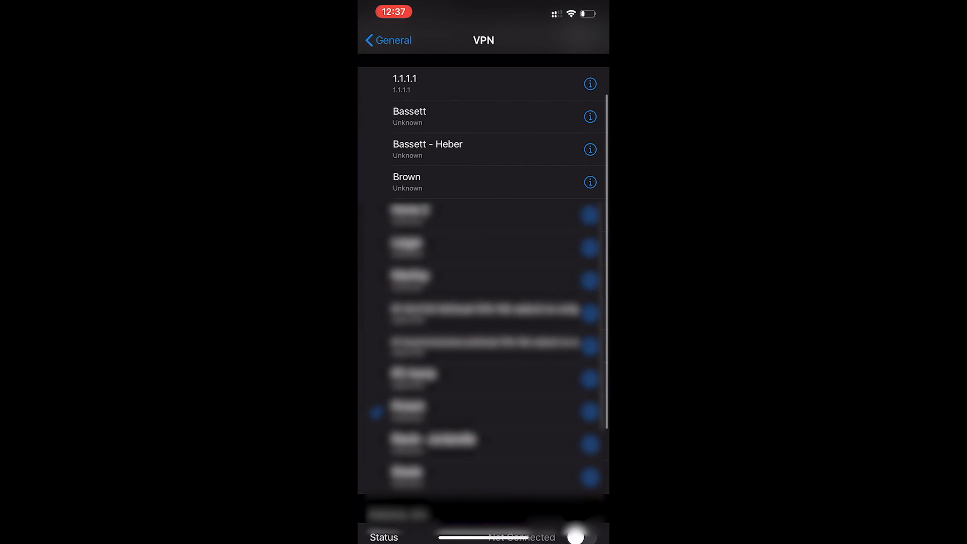
{"action": "left_click", "coordinate": [428, 182]}
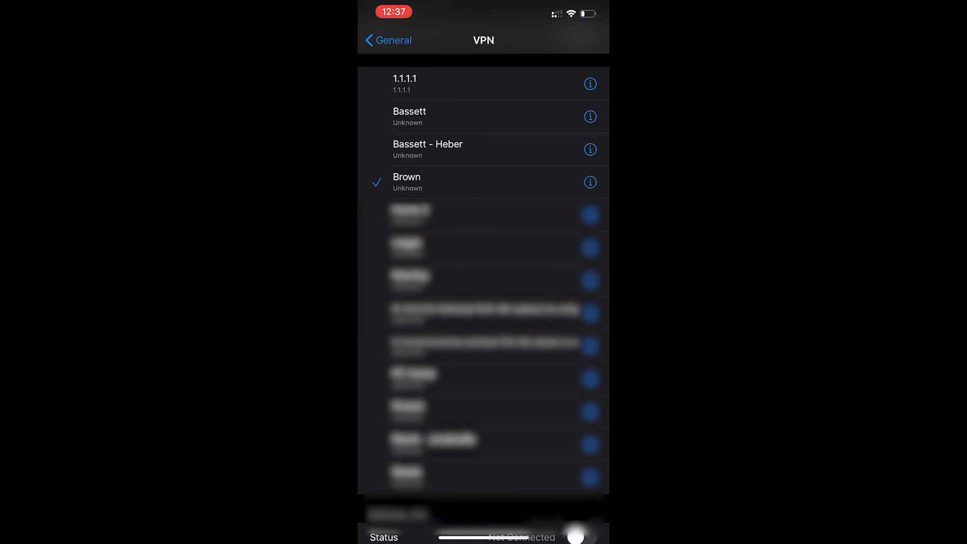
{"action": "scroll", "coordinate": [484, 272], "scroll_direction": "up", "scroll_amount": 2}
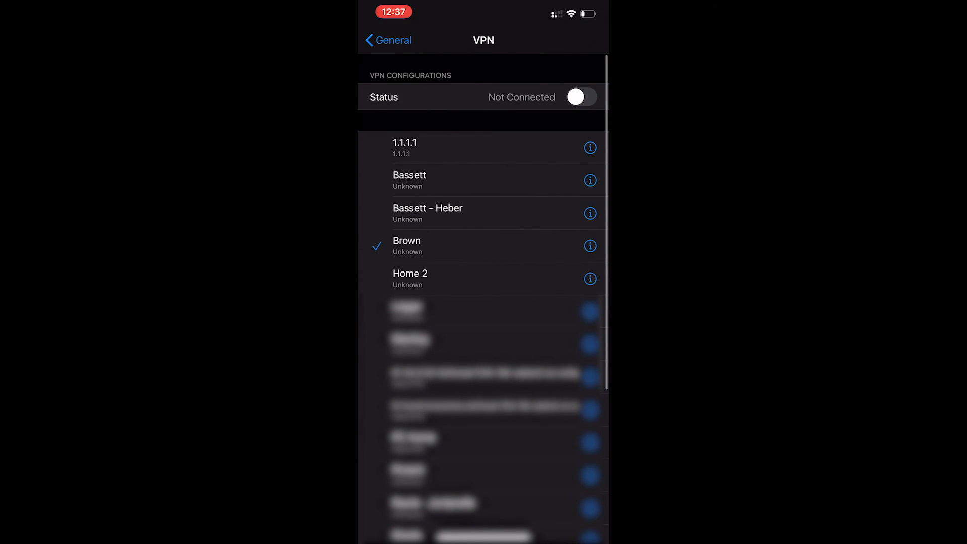
{"action": "left_click", "coordinate": [582, 97]}
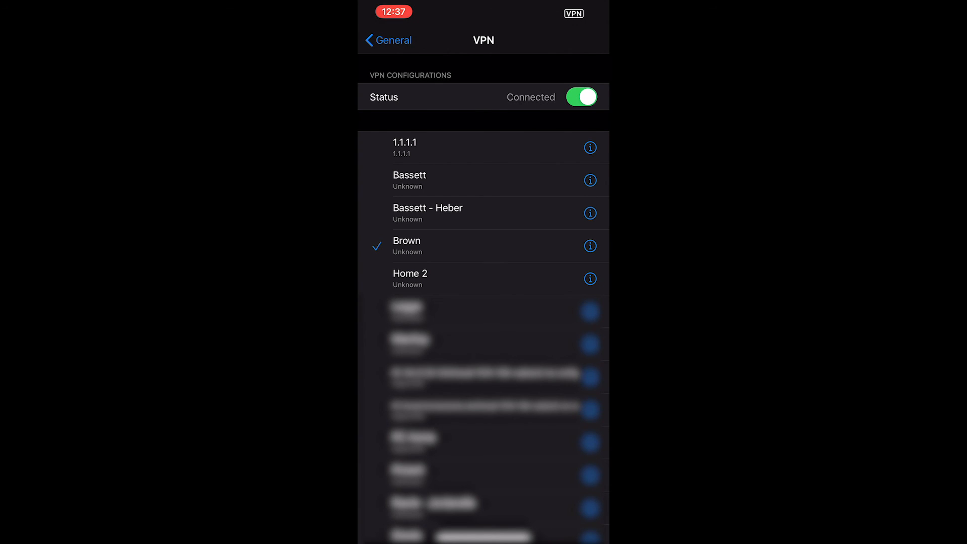
{"action": "left_click", "coordinate": [590, 246]}
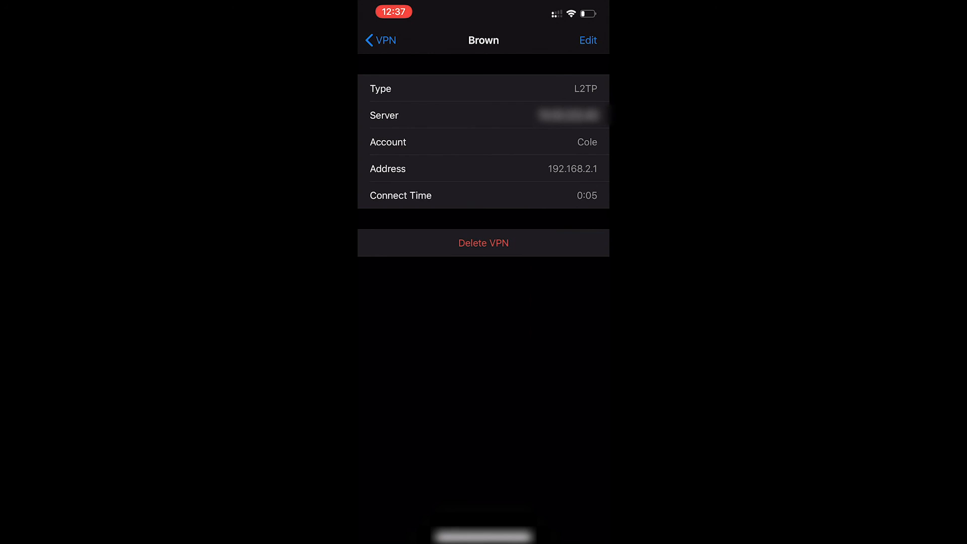
{"action": "left_click", "coordinate": [380, 40]}
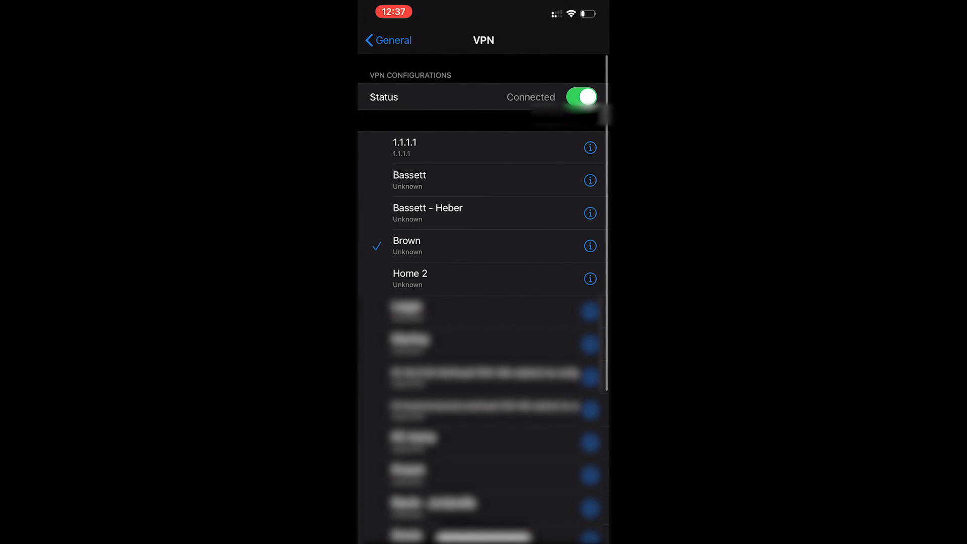
{"action": "left_click", "coordinate": [582, 96]}
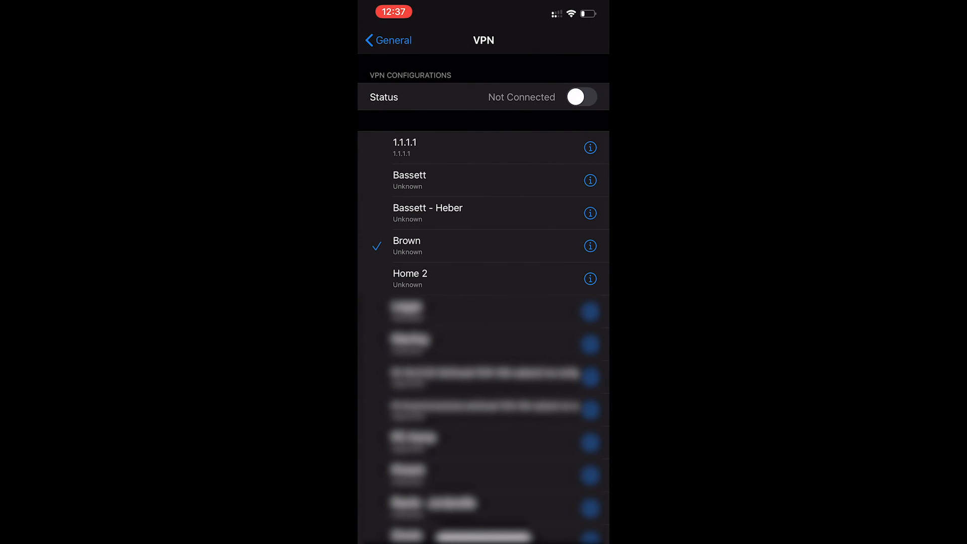